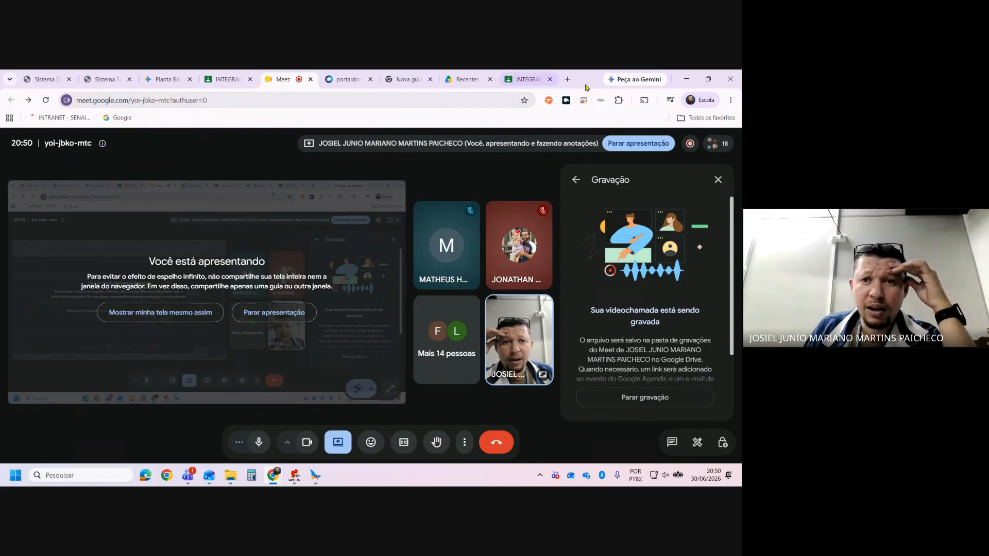
# - Minimize the browser meeting window and switch to the ladder program in MasterTool IEC XE
pyautogui.click(686, 80)
pyautogui.click(357, 321)
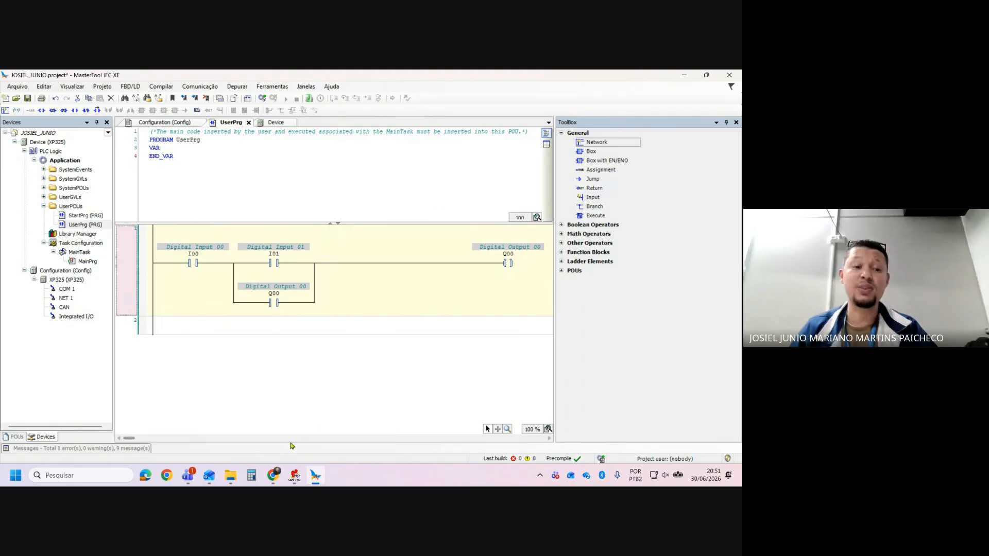
pyautogui.click(17, 482)
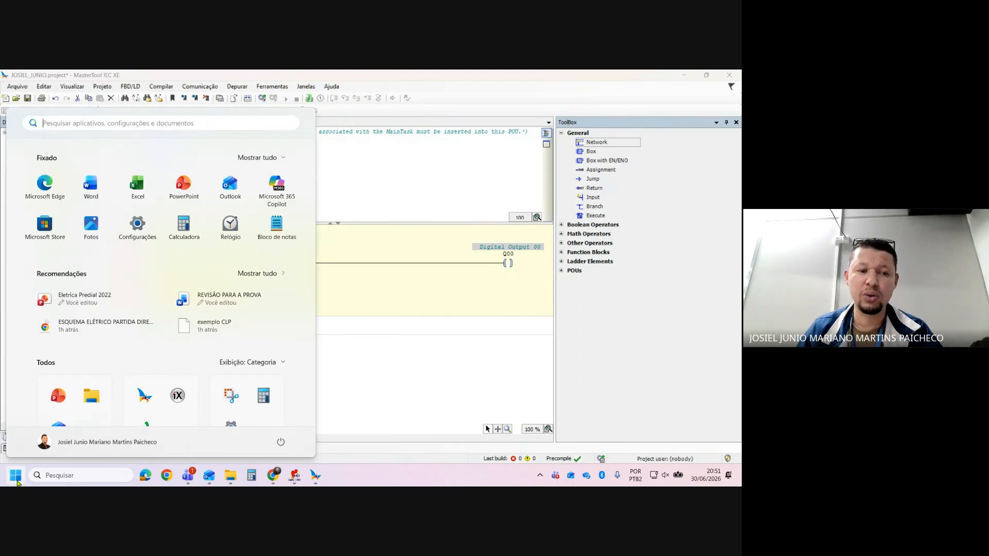
pyautogui.write('cmd')
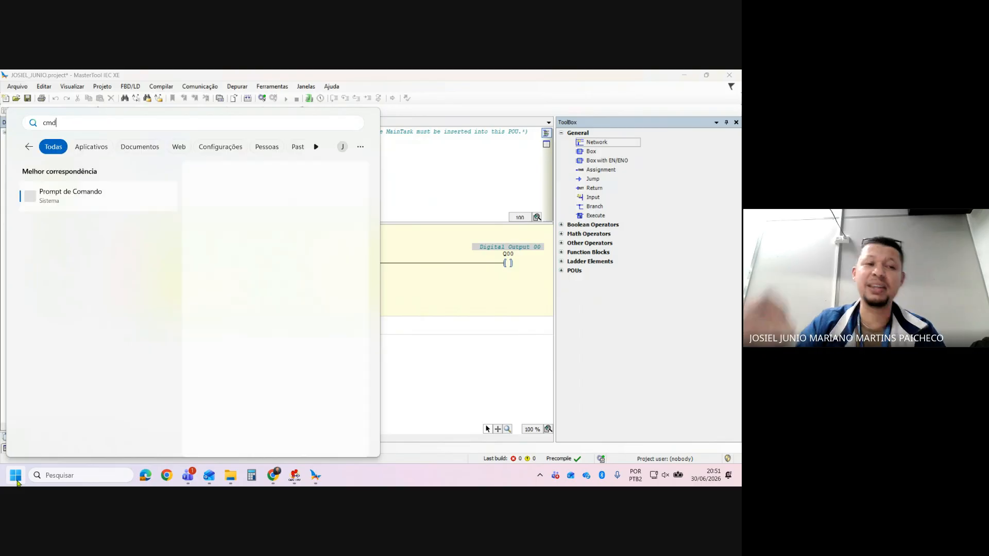
pyautogui.click(17, 482)
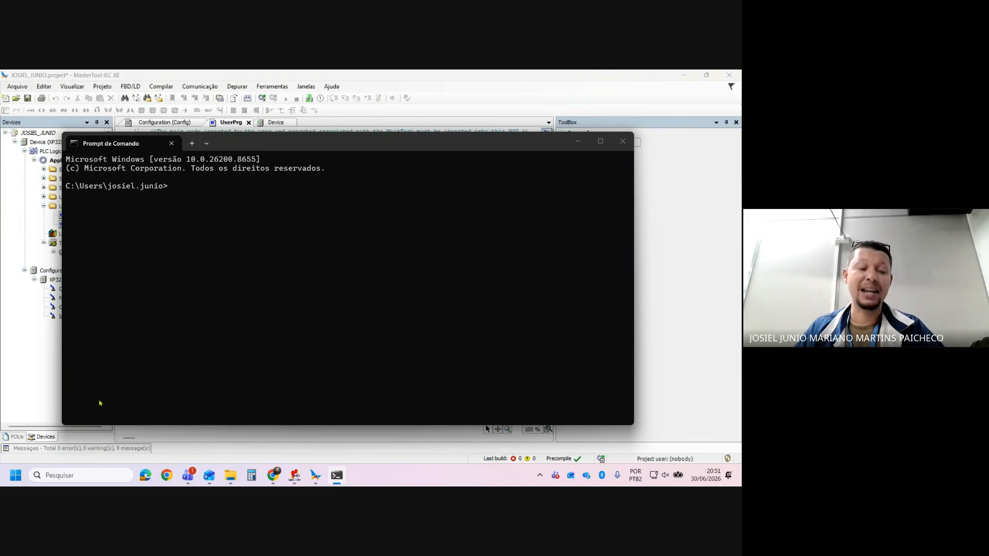
pyautogui.click(623, 141)
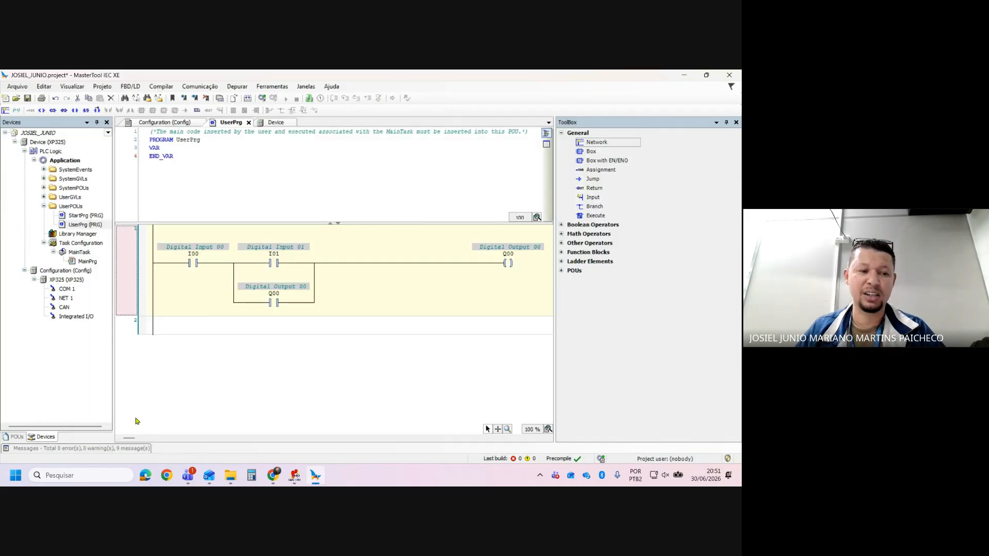
pyautogui.click(9, 482)
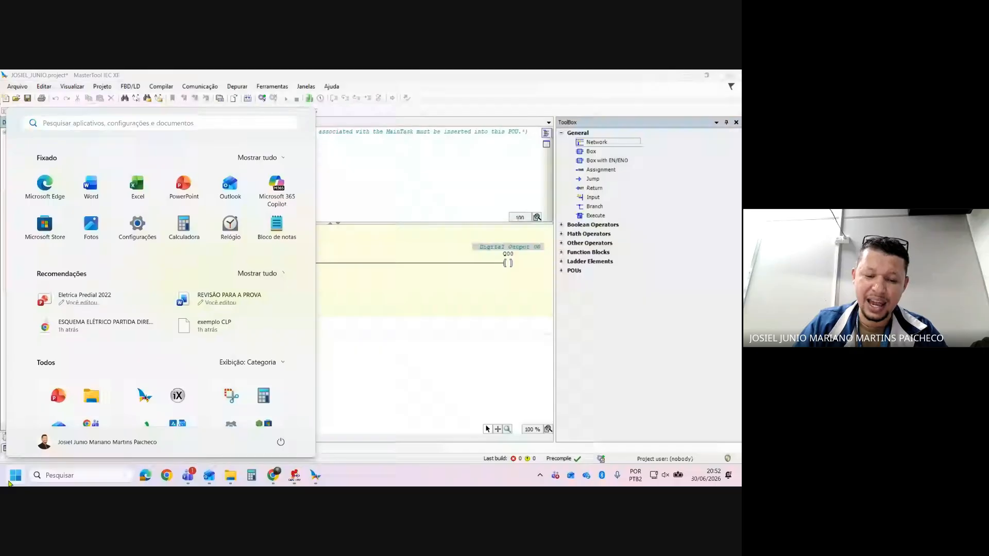
pyautogui.write('cmd')
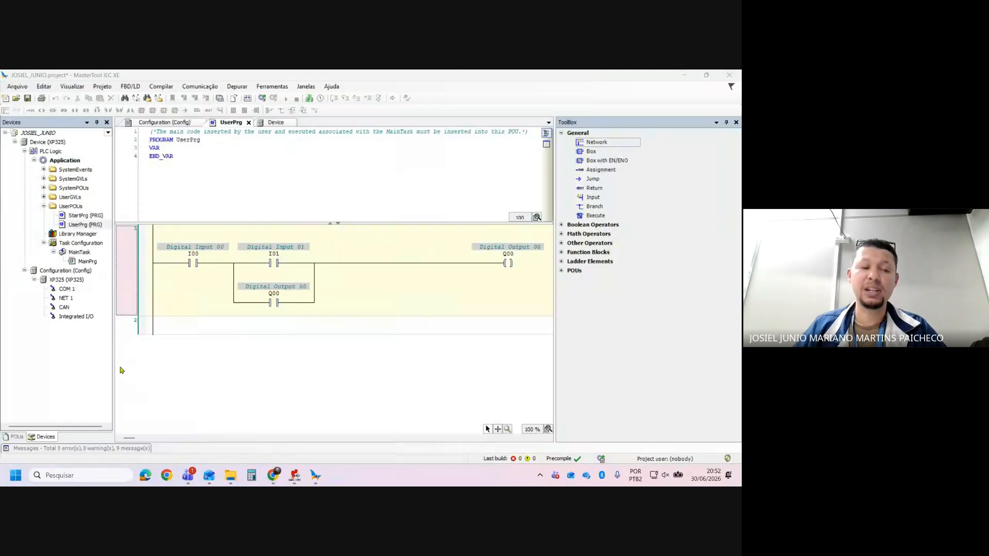
# - Search Windows for cmd and open the Command Prompt
pyautogui.click(23, 481)
pyautogui.write('cm')
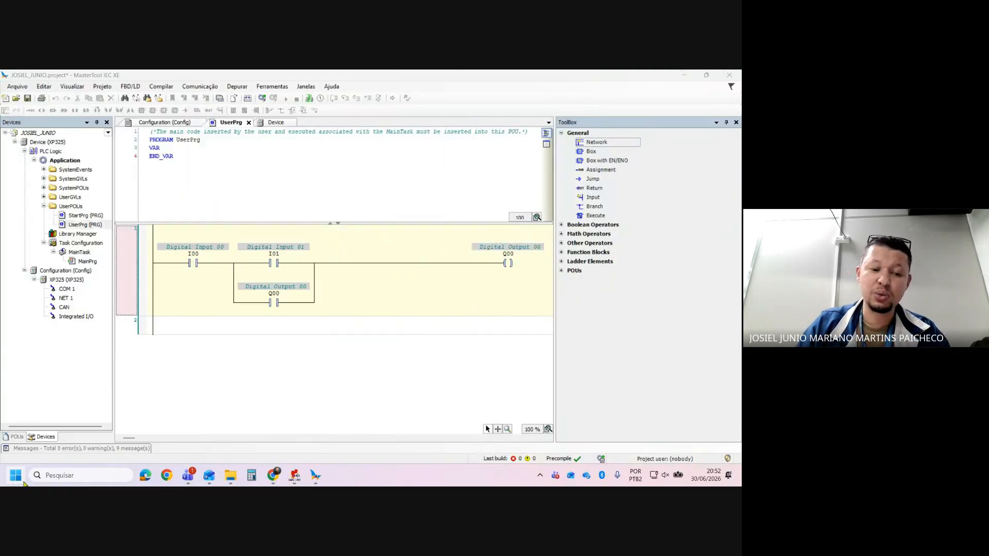
pyautogui.write('d')
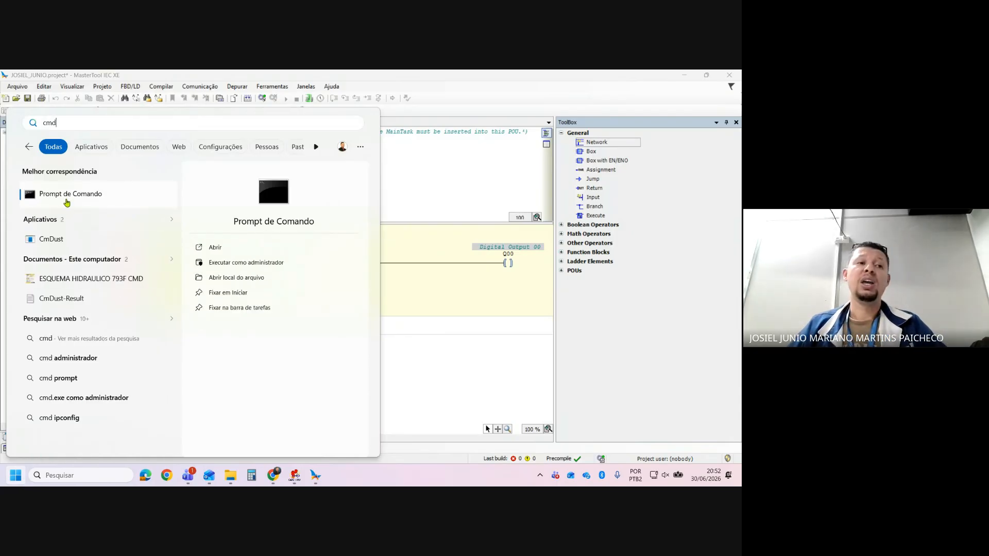
pyautogui.click(67, 194)
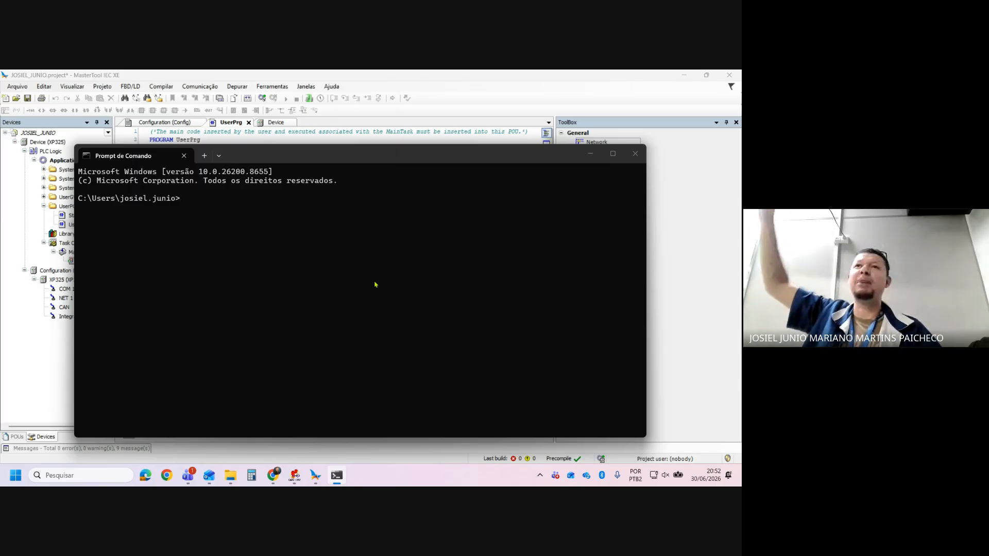
# - Ping the XP325 controller at 10.60.0.21 to test the network connection
pyautogui.write('ping')
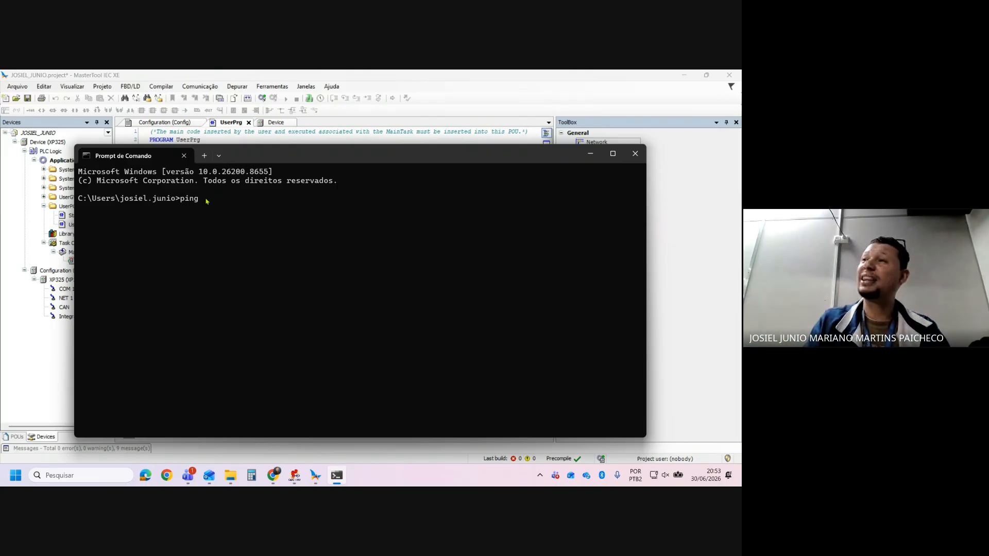
pyautogui.write('10.')
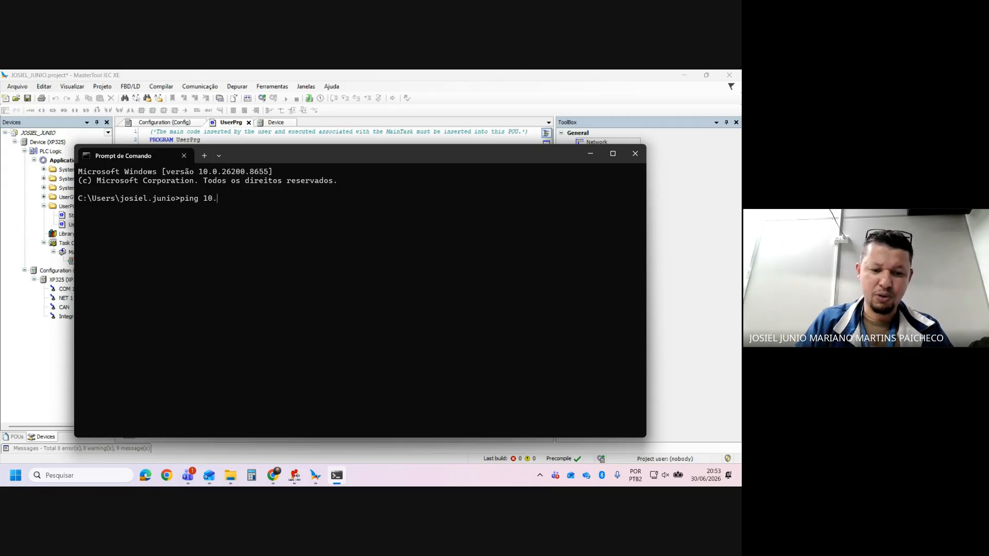
pyautogui.write('60.0')
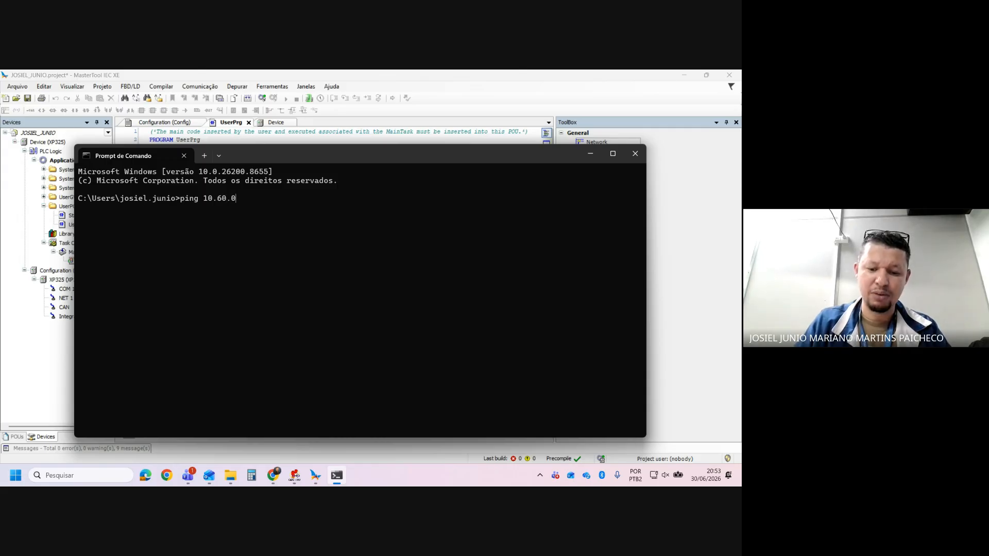
pyautogui.write('.21')
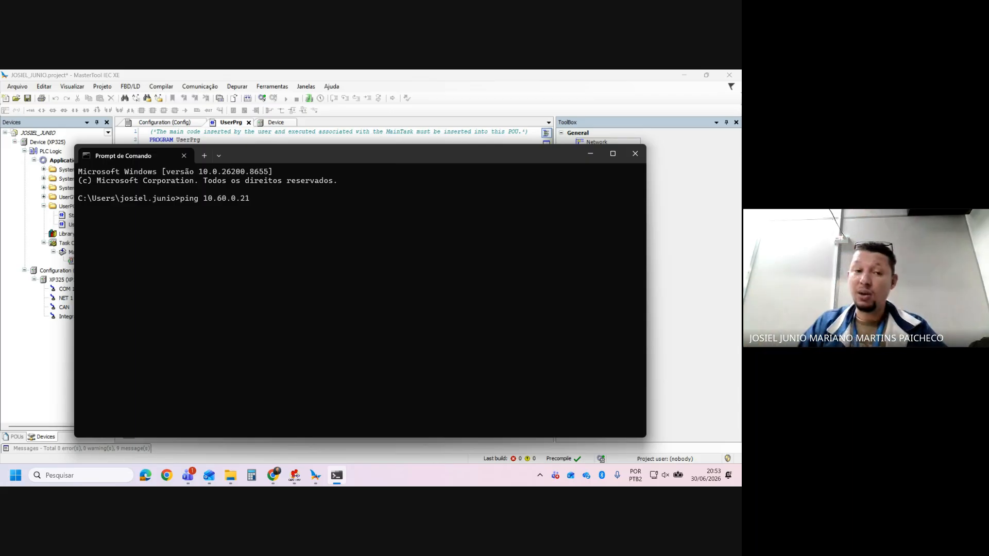
pyautogui.press('Return')
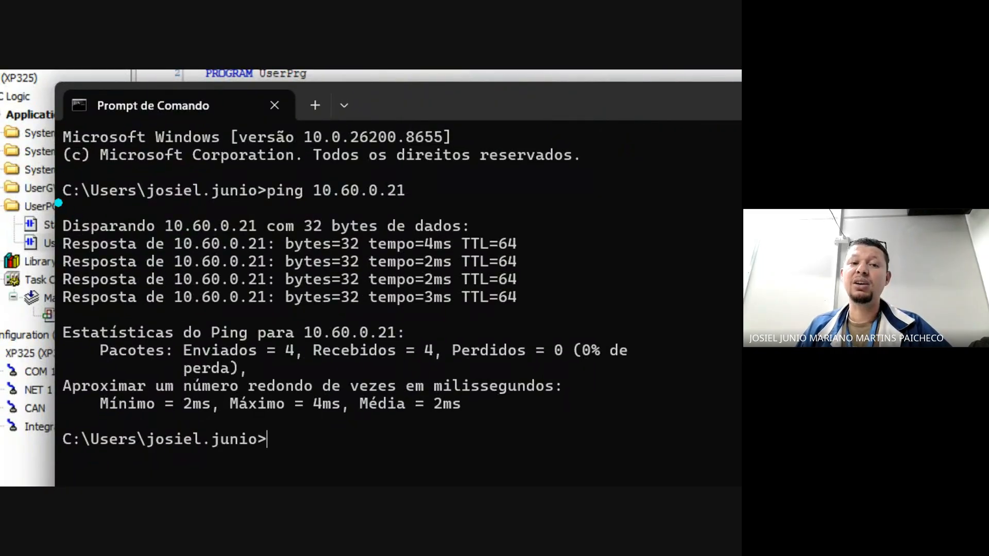
pyautogui.moveTo(58, 203)
pyautogui.mouseDown()
pyautogui.moveTo(688, 465)
pyautogui.moveTo(677, 463)
pyautogui.mouseUp()
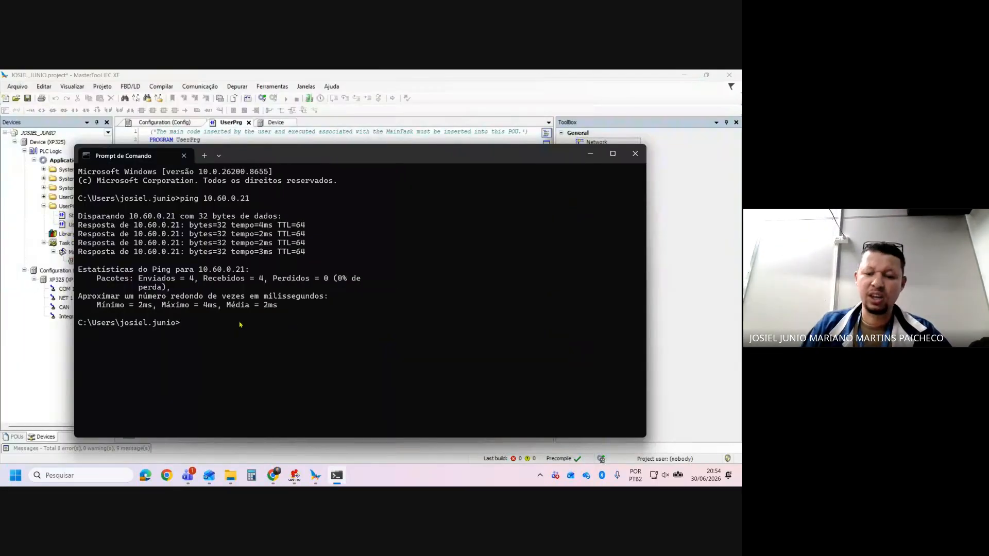
# - Repeat the ping to 10.60.0.21 five more times and close the Command Prompt
pyautogui.press('Up')
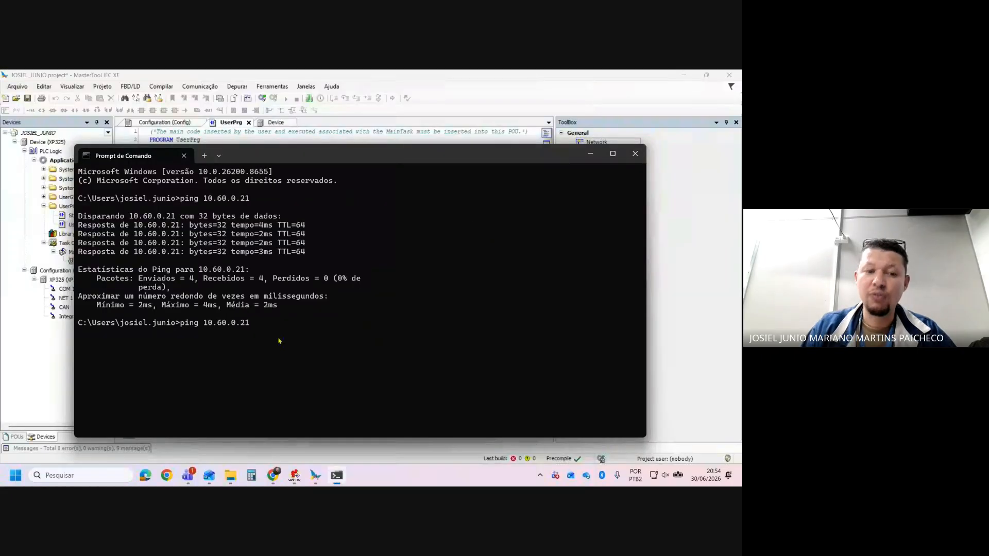
pyautogui.press('Return')
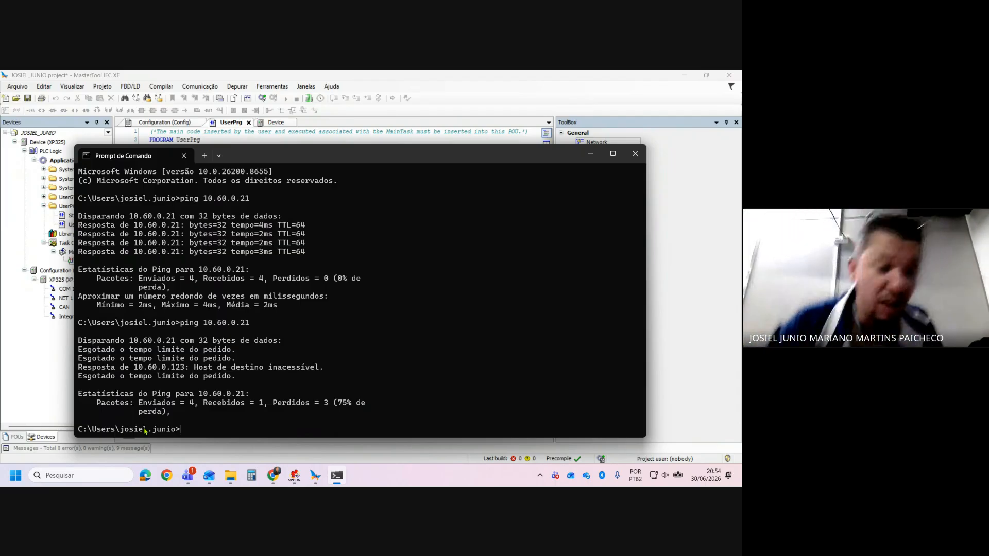
pyautogui.press('Up')
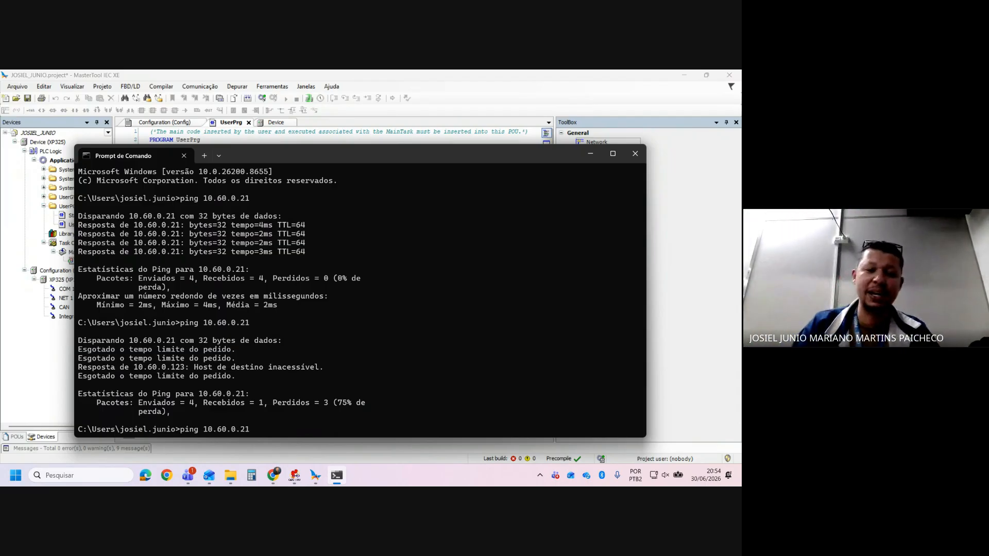
pyautogui.press('Return')
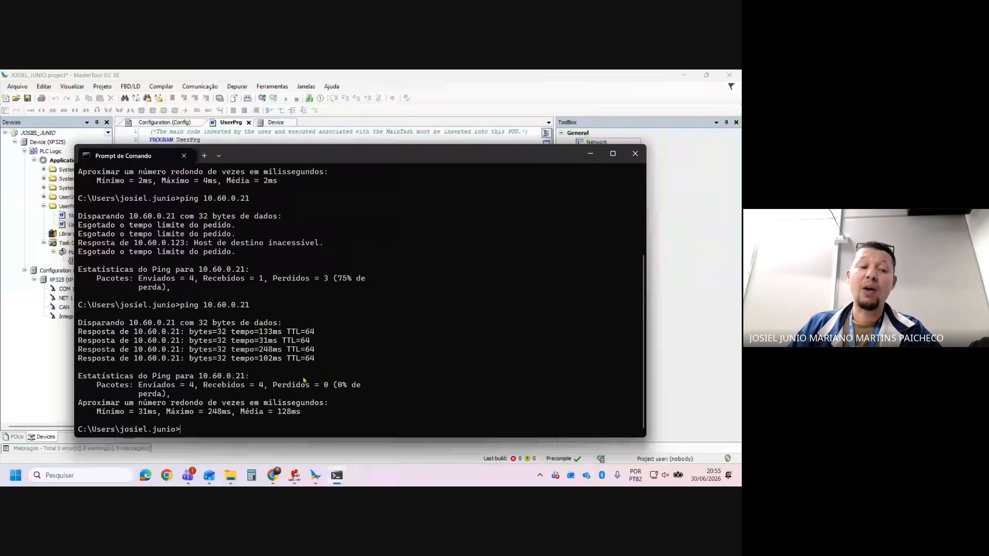
pyautogui.press('Up')
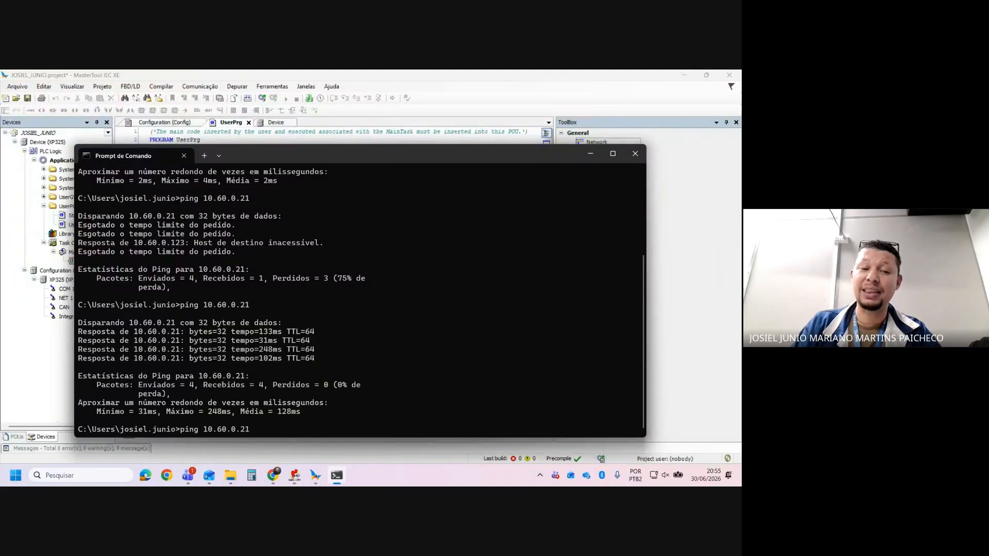
pyautogui.press('Return')
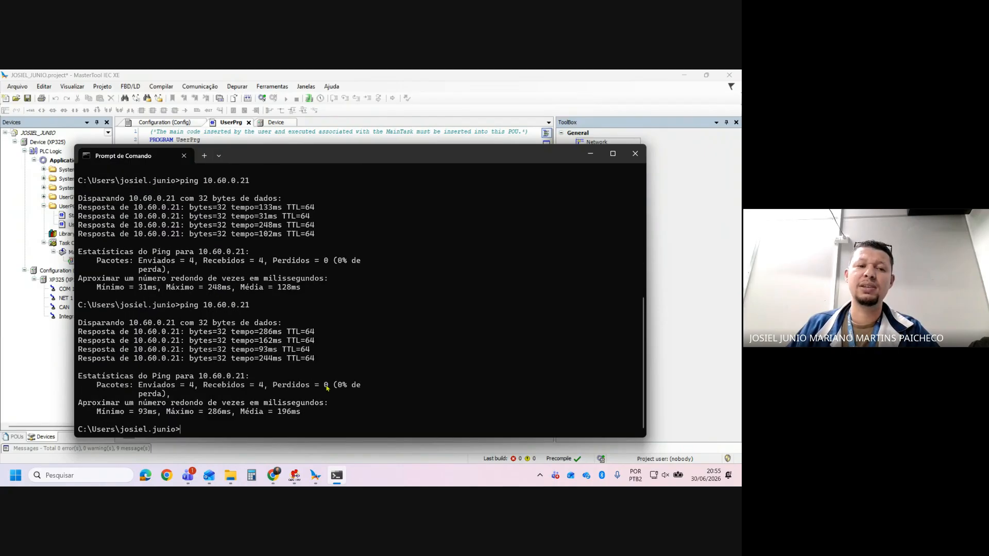
pyautogui.press('Up')
pyautogui.press('Return')
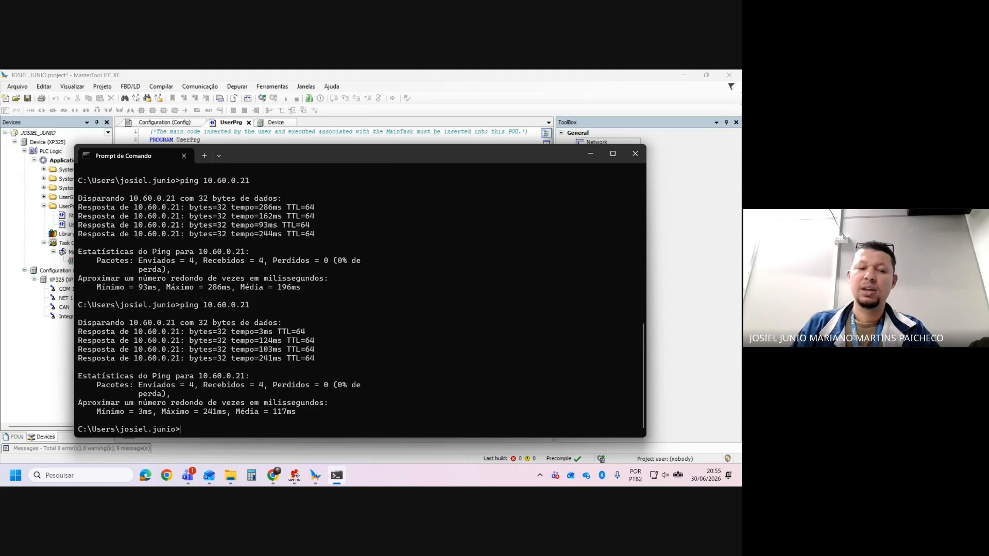
pyautogui.press('Up')
pyautogui.press('Return')
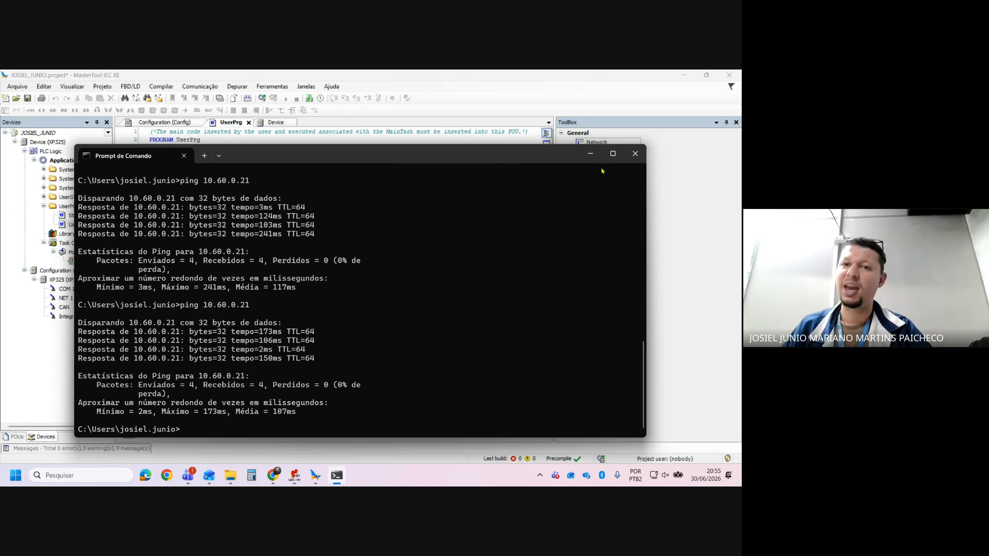
pyautogui.click(634, 161)
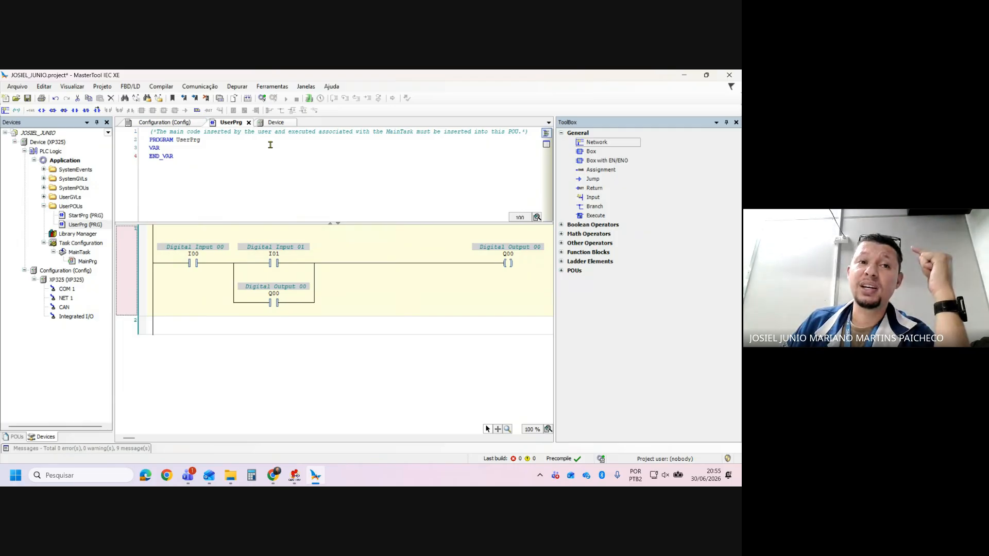
# - Open the Easy Connection tool in MasterTool to scan the network for controllers
pyautogui.click(247, 100)
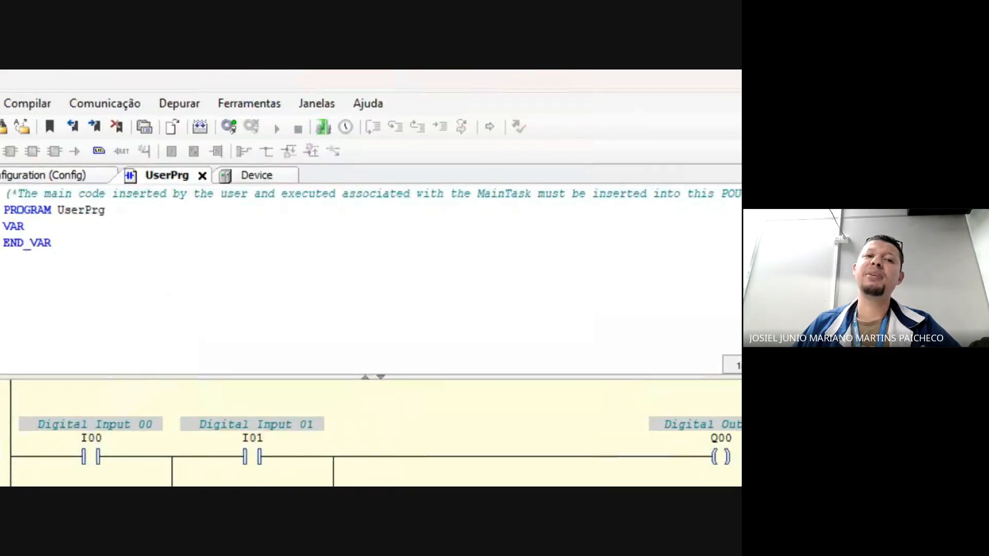
pyautogui.moveTo(294, 111); pyautogui.dragTo(338, 153)
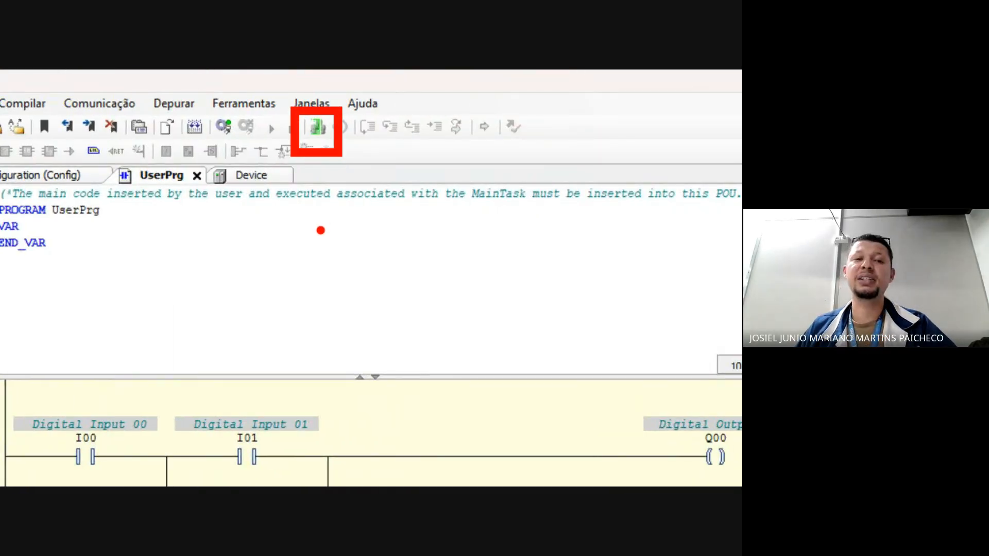
pyautogui.click(317, 126)
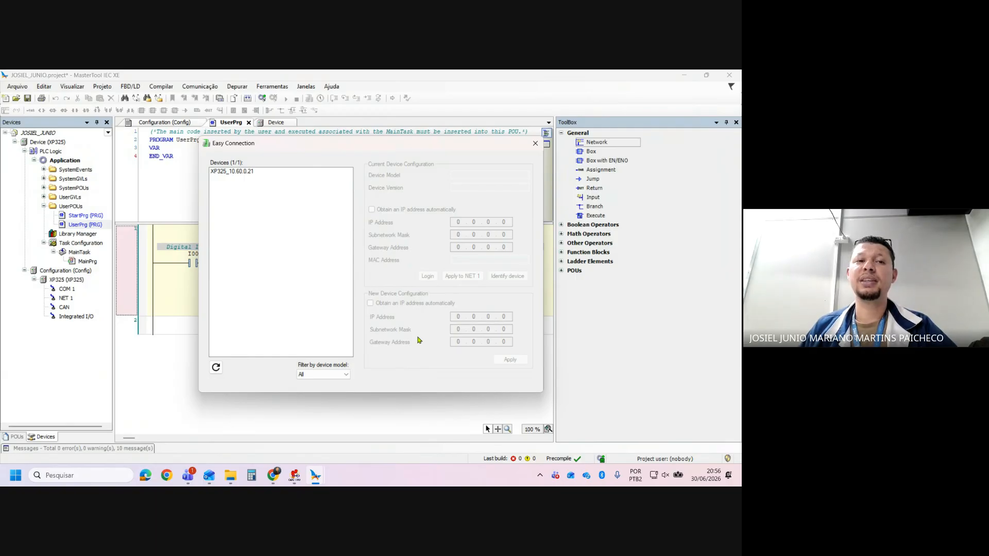
# - Refresh the Easy Connection device list repeatedly to search for available controllers
pyautogui.click(216, 367)
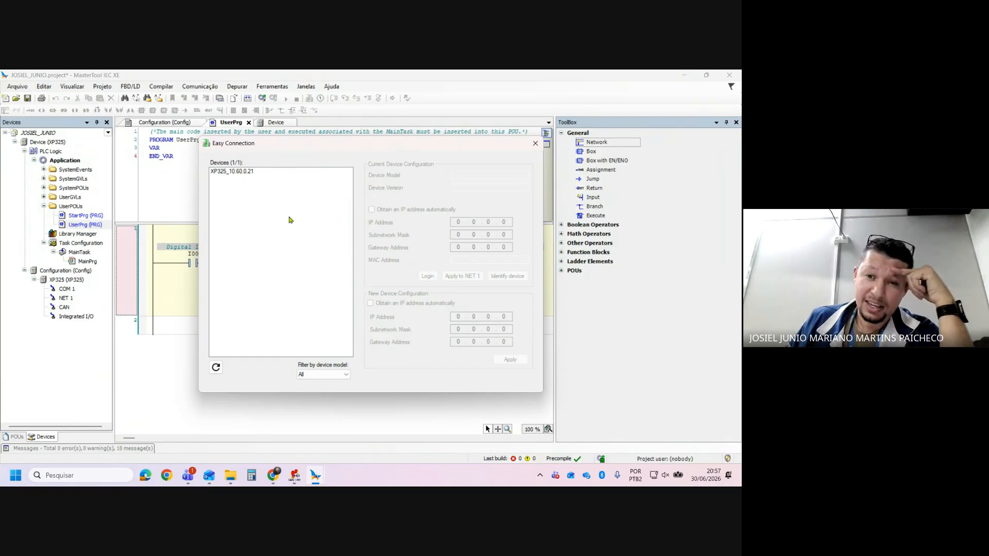
pyautogui.click(215, 368)
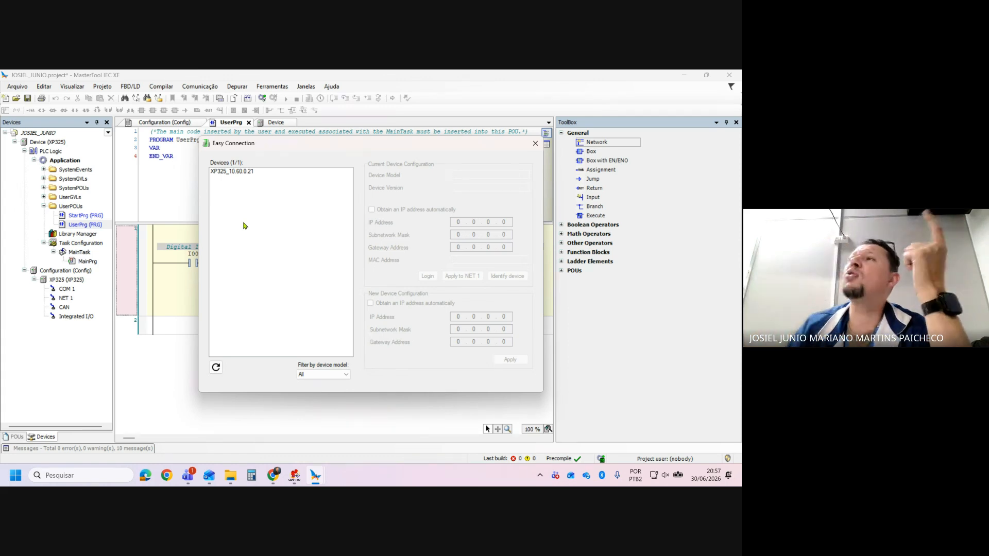
pyautogui.click(216, 367)
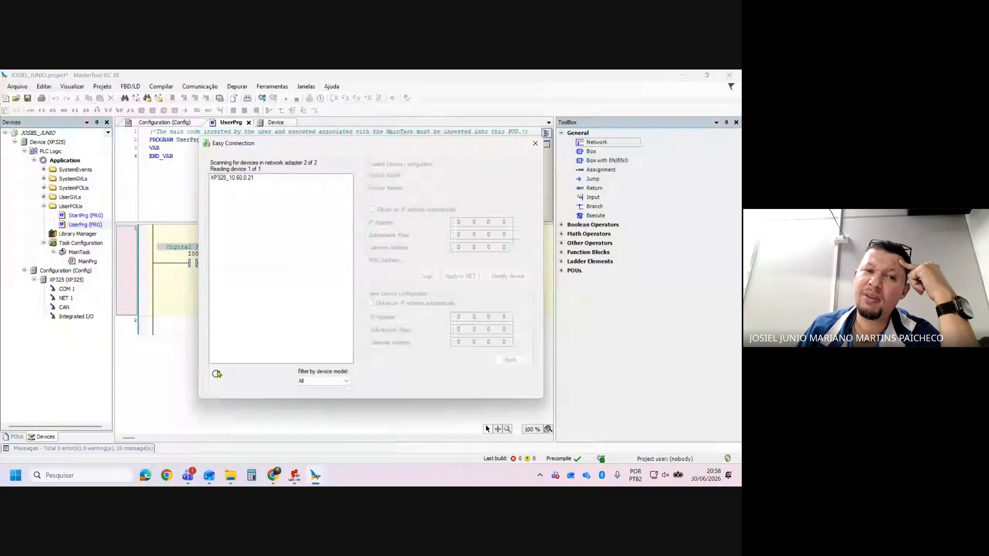
pyautogui.click(218, 371)
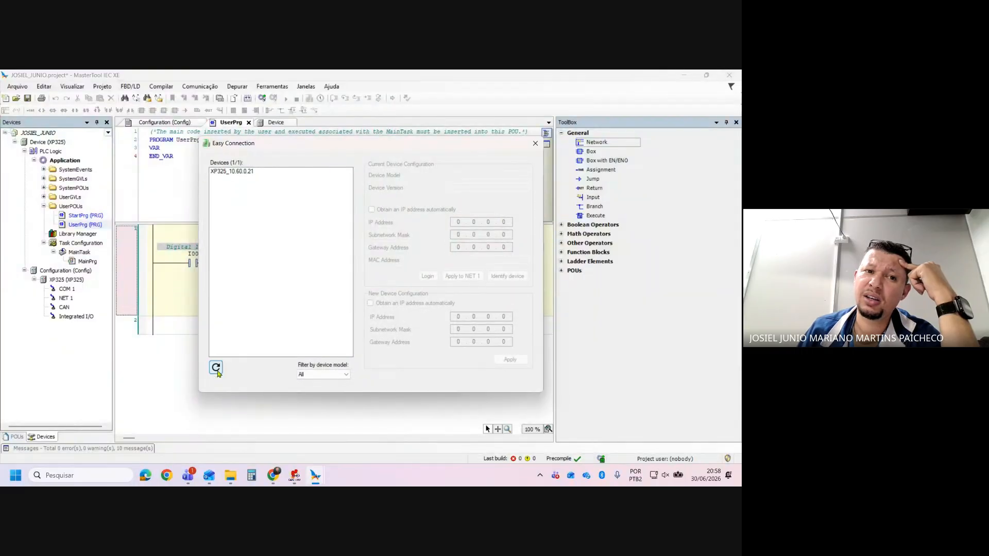
pyautogui.click(216, 368)
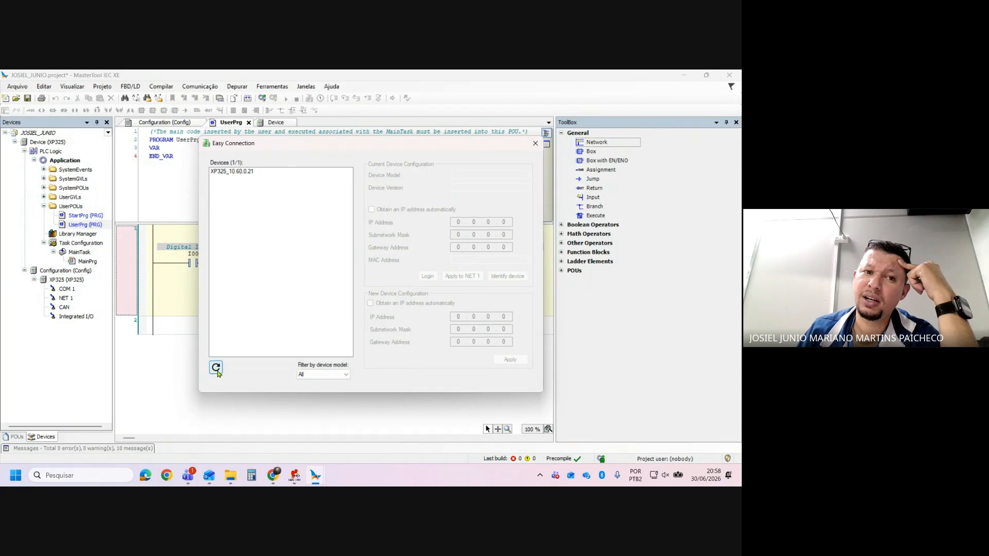
# - Open a new Command Prompt window over the Easy Connection dialog
pyautogui.click(16, 475)
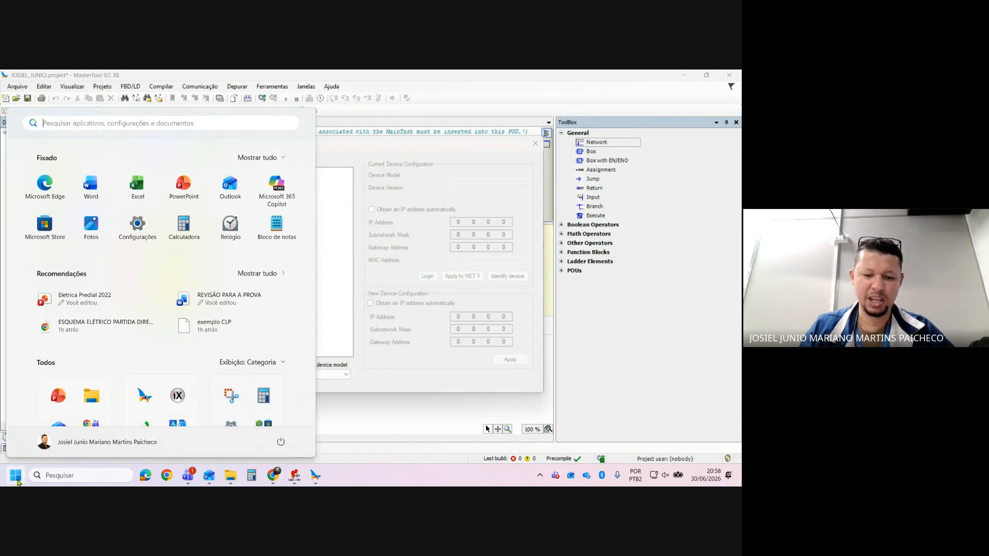
pyautogui.write('cmd')
pyautogui.press('Escape')
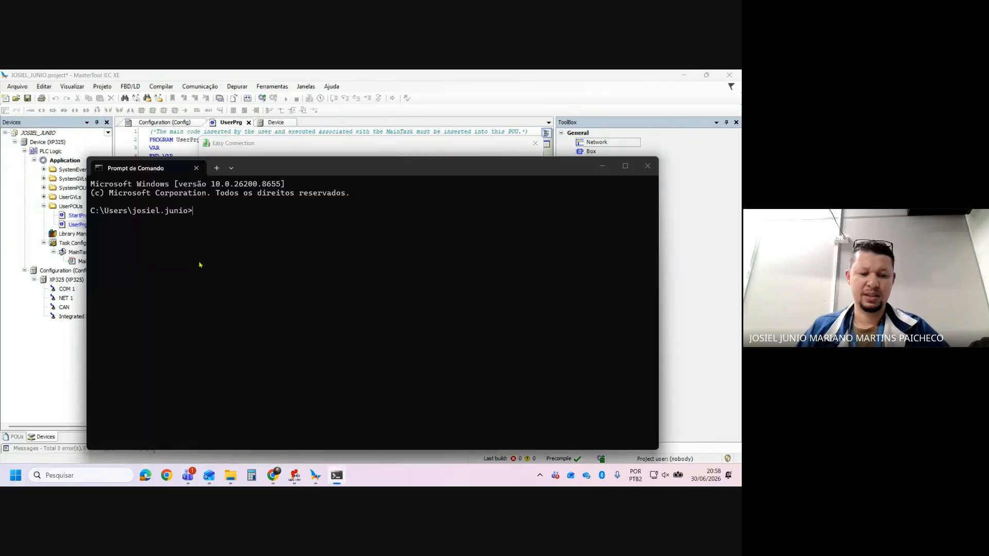
# - Ping the second PLC at 10.60.0.26 from the Command Prompt
pyautogui.write('pin')
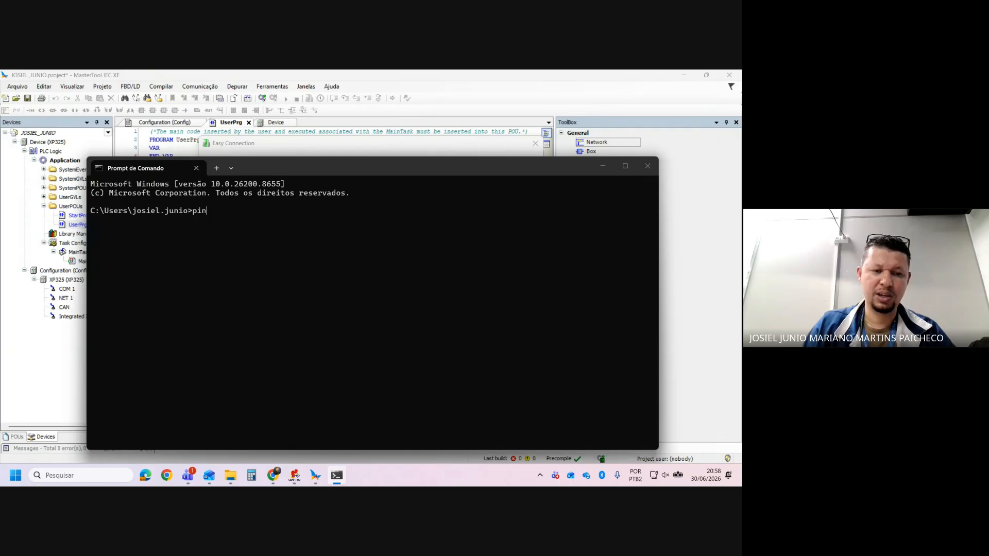
pyautogui.write('g 192')
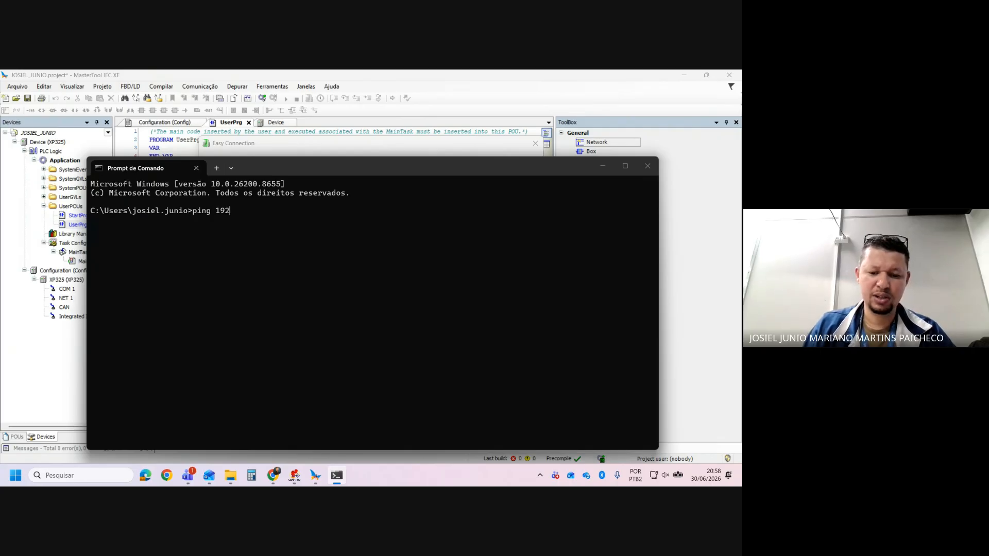
pyautogui.press('BackSpace')
pyautogui.press('BackSpace')
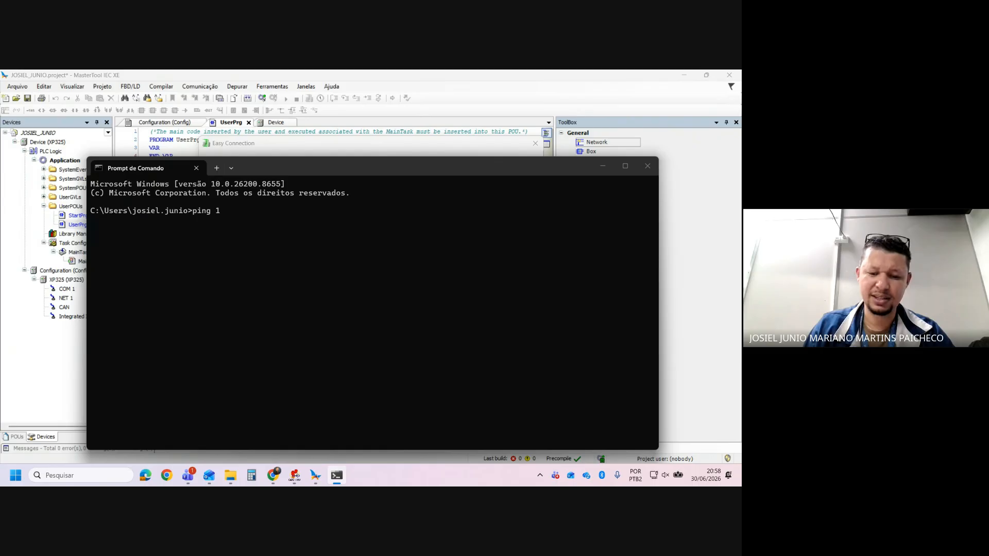
pyautogui.write('0.6')
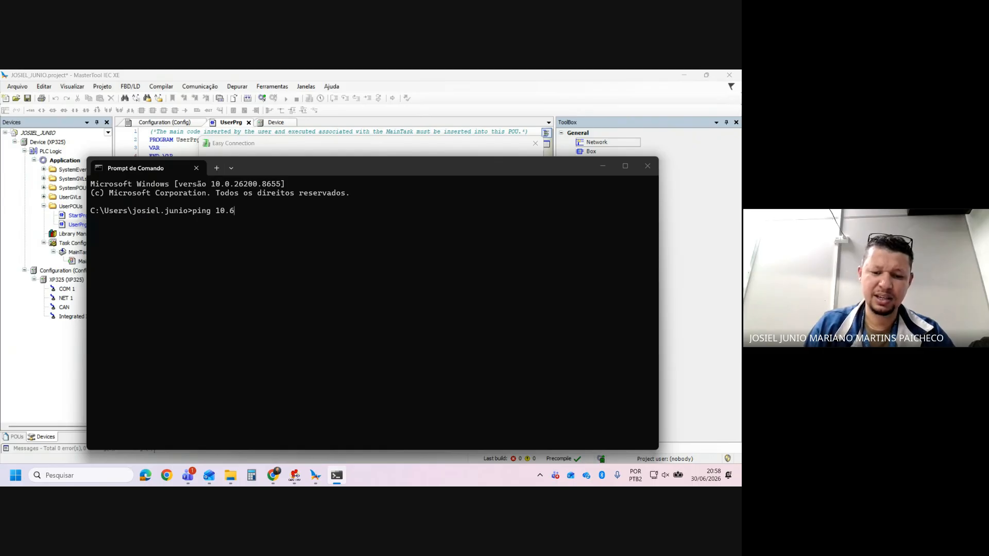
pyautogui.write('0.0.2')
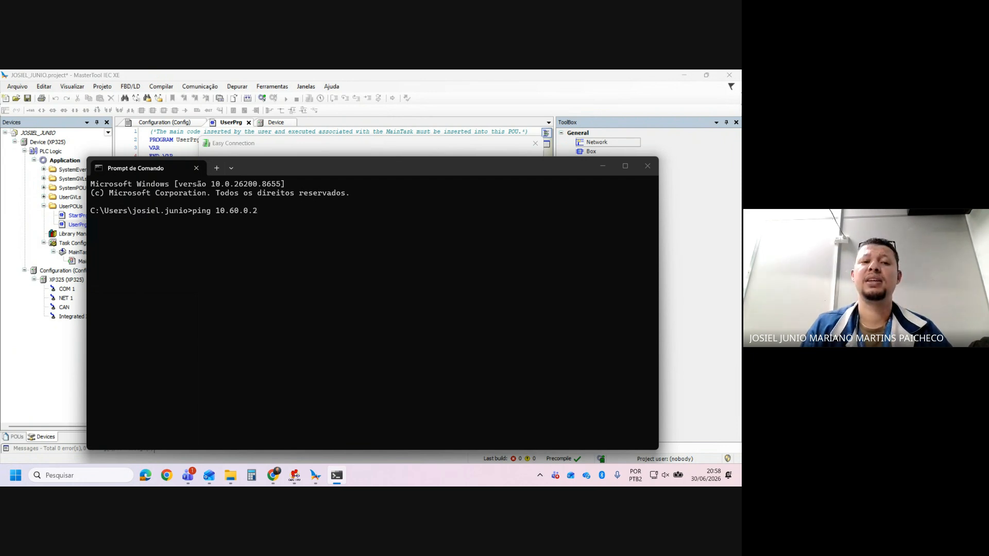
pyautogui.write('6')
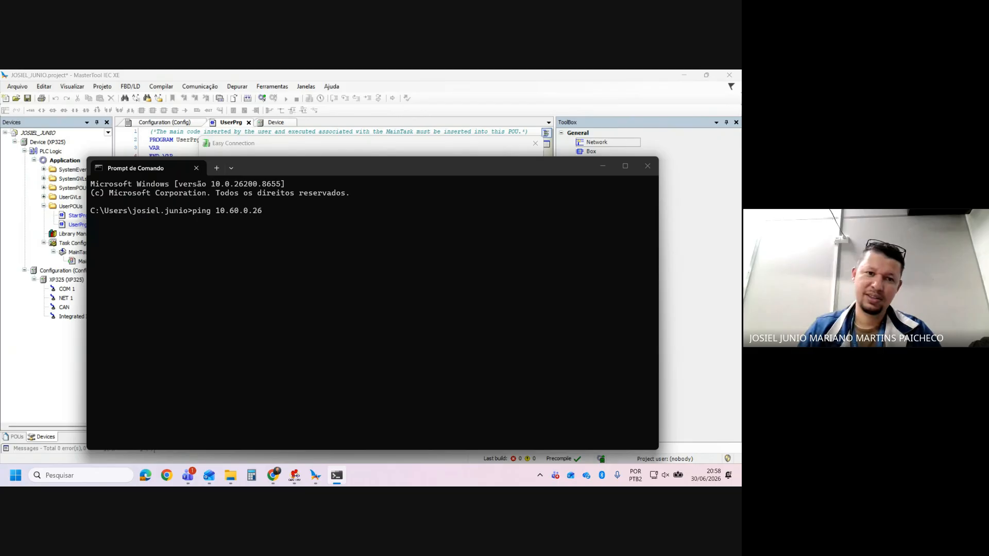
pyautogui.press('Return')
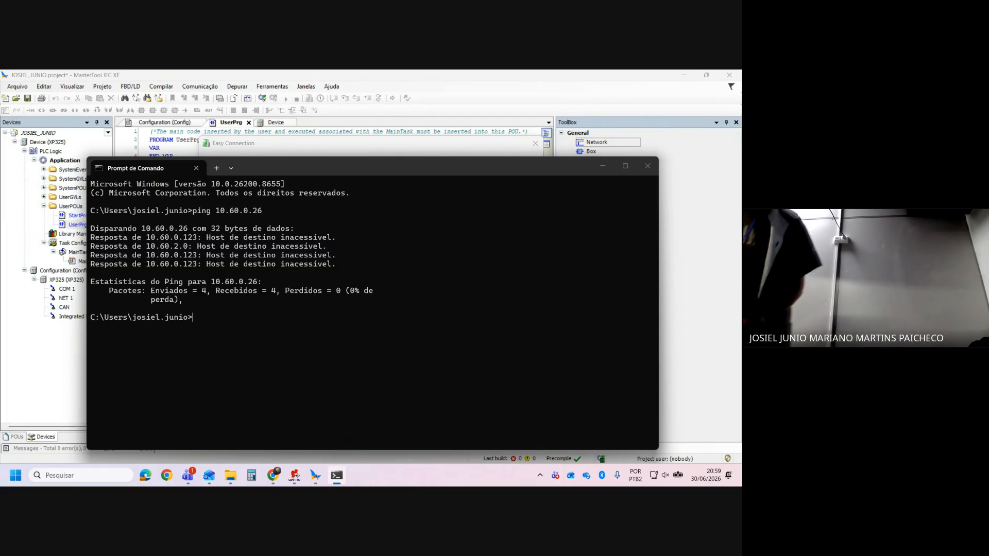
# - Repeat the ping to 10.60.0.26 and close the Command Prompt
pyautogui.press('Up')
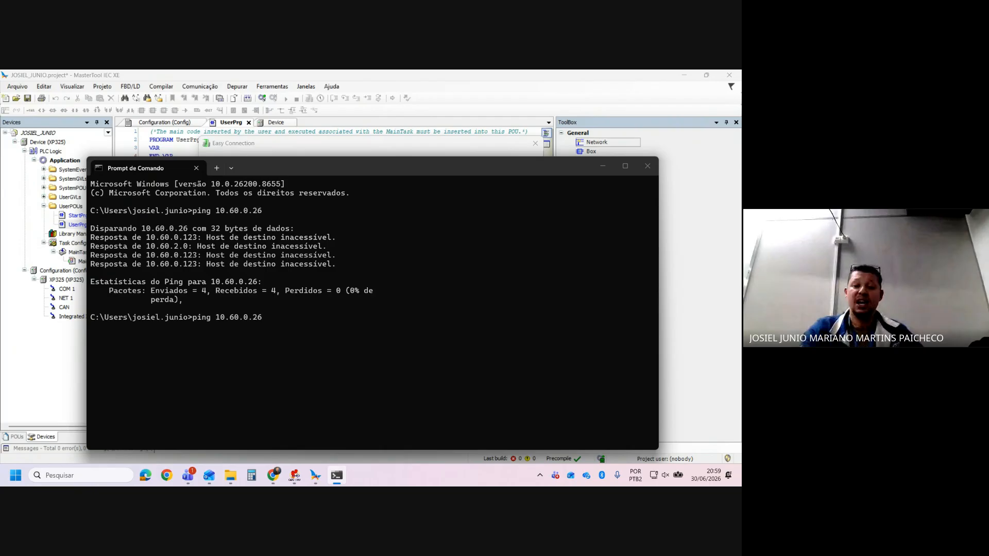
pyautogui.press('Return')
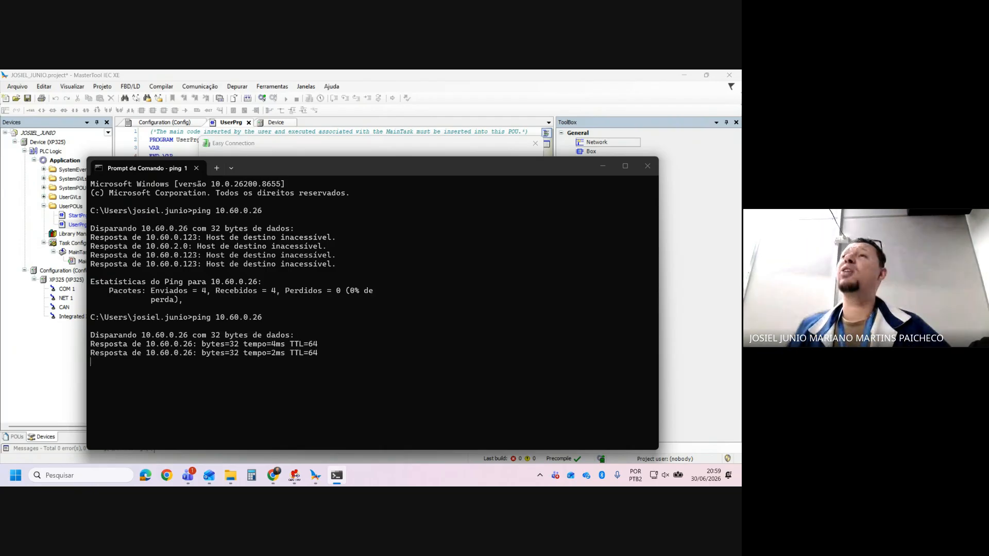
pyautogui.click(650, 170)
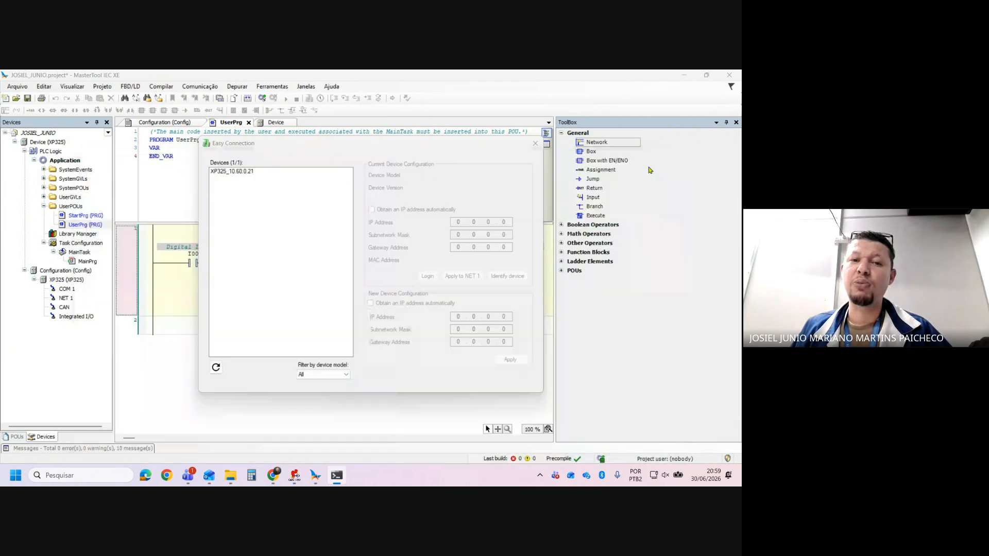
# - Rescan the network in Easy Connection to update the list of detected controllers
pyautogui.click(216, 368)
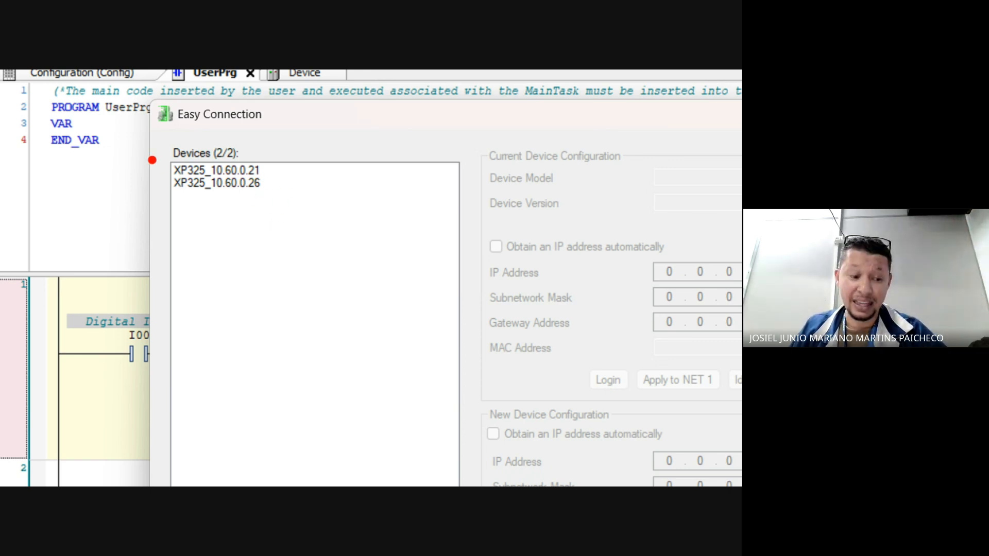
pyautogui.moveTo(158, 153)
pyautogui.mouseDown()
pyautogui.moveTo(309, 189)
pyautogui.moveTo(294, 152)
pyautogui.mouseUp()
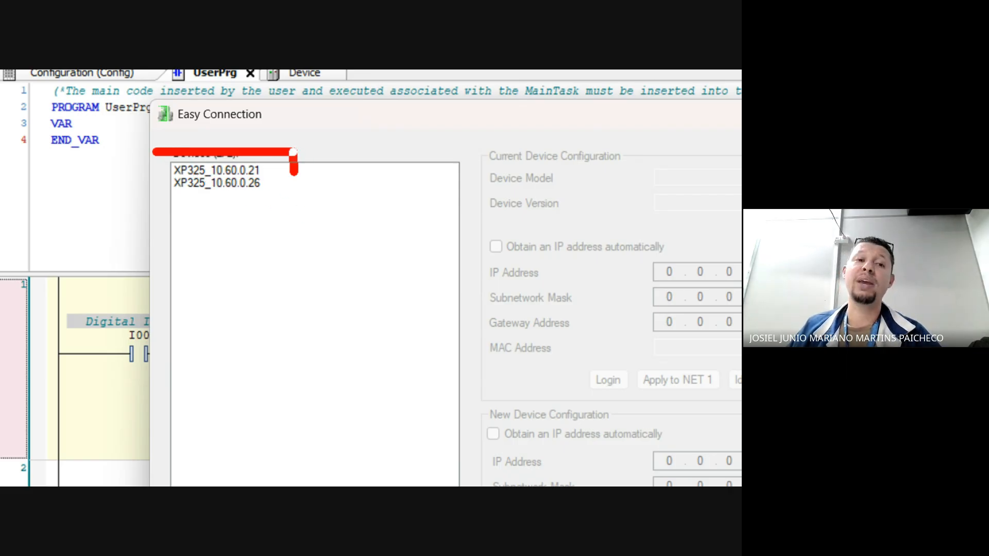
pyautogui.moveTo(294, 198)
pyautogui.mouseDown()
pyautogui.moveTo(140, 199)
pyautogui.moveTo(154, 151)
pyautogui.mouseUp()
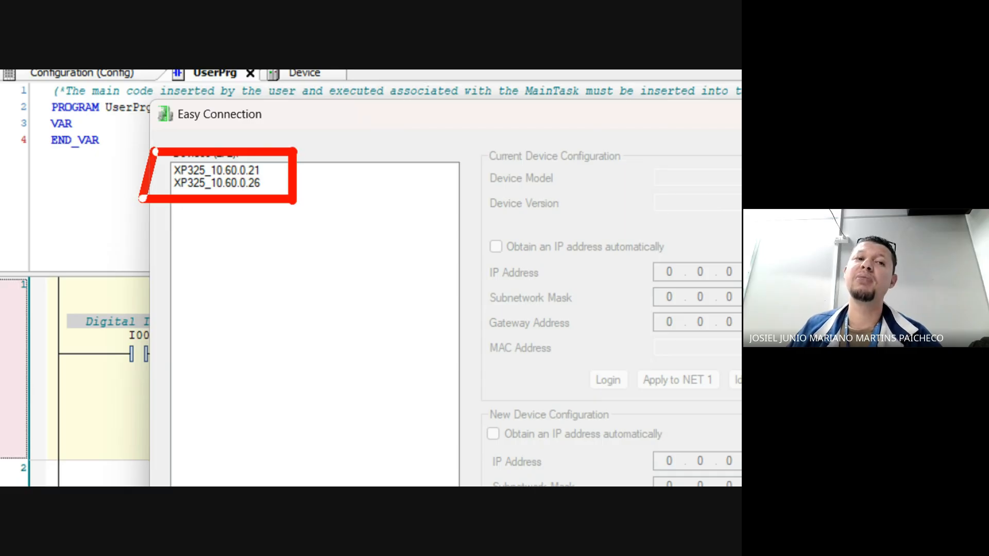
pyautogui.press('Escape')
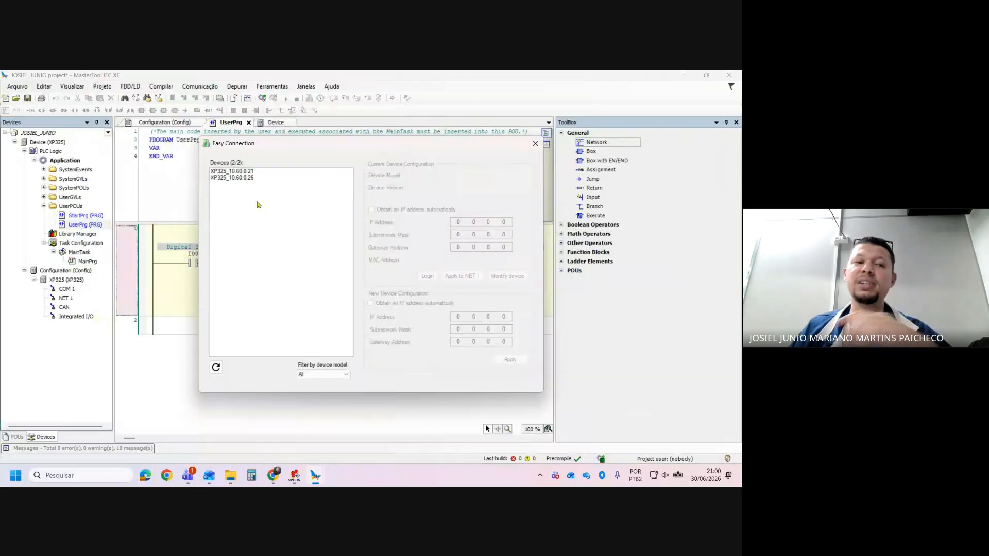
# - Examine the current network configuration of XP325_10.60.0.21 and close Easy Connection
pyautogui.click(247, 172)
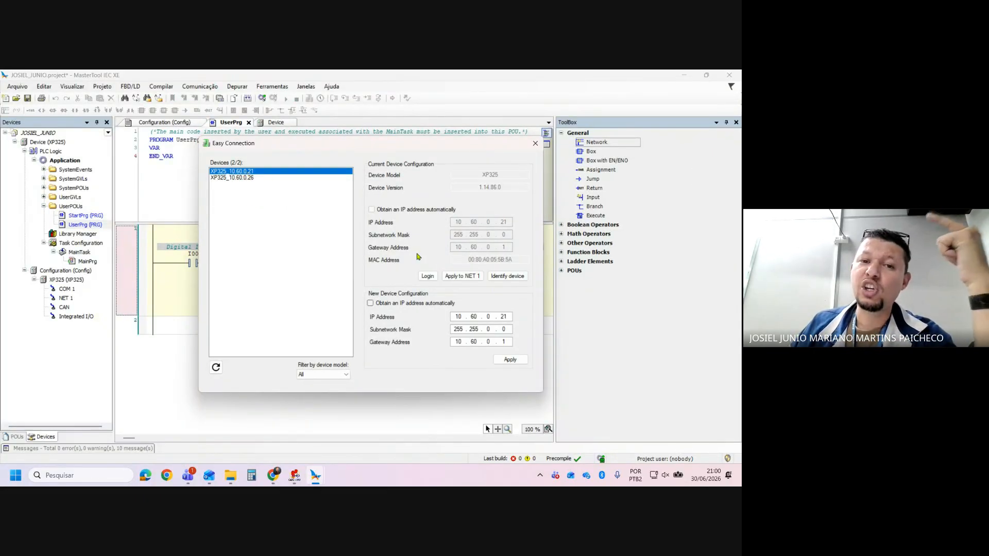
pyautogui.hotkey('ctrl', '1')
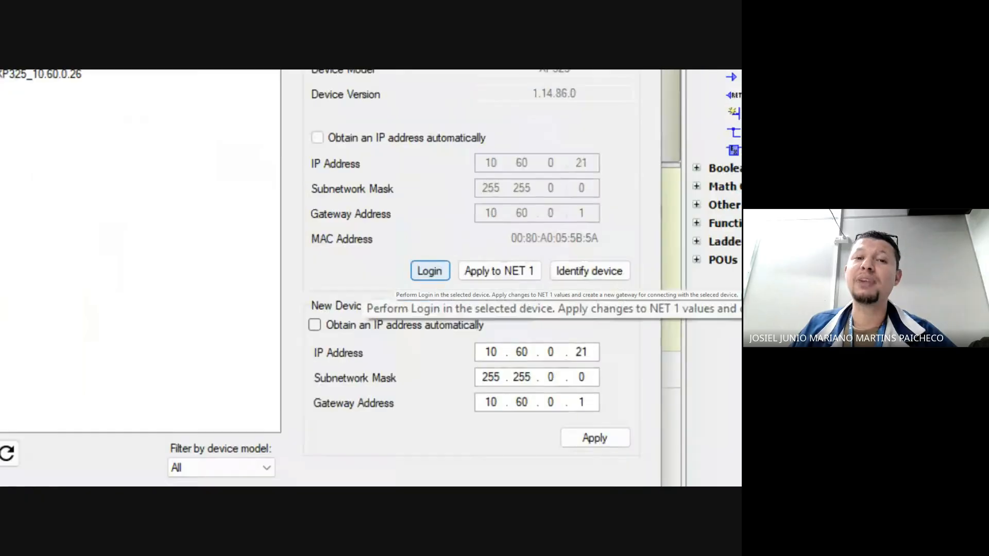
pyautogui.scroll(5, 428, 280)
pyautogui.scroll(2, 428, 280)
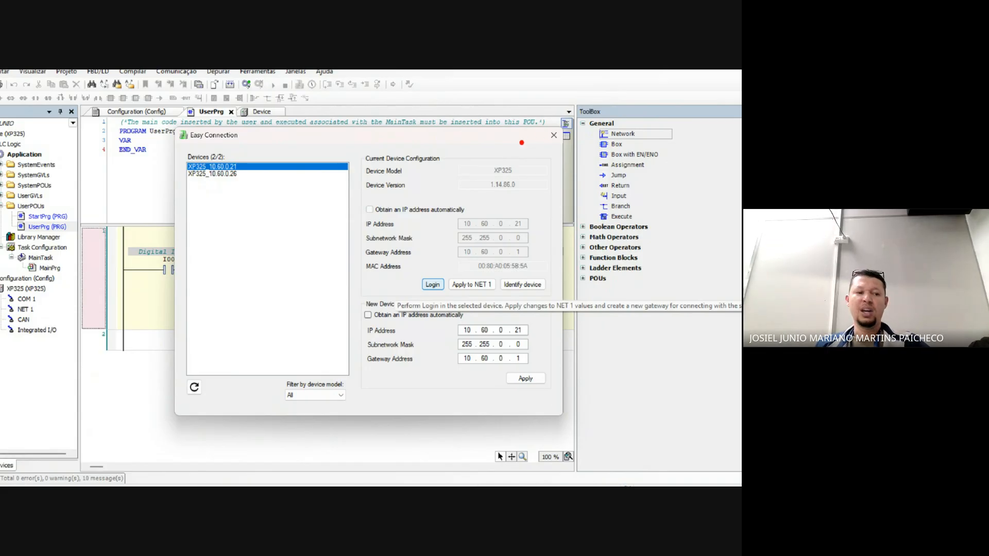
pyautogui.click(554, 135)
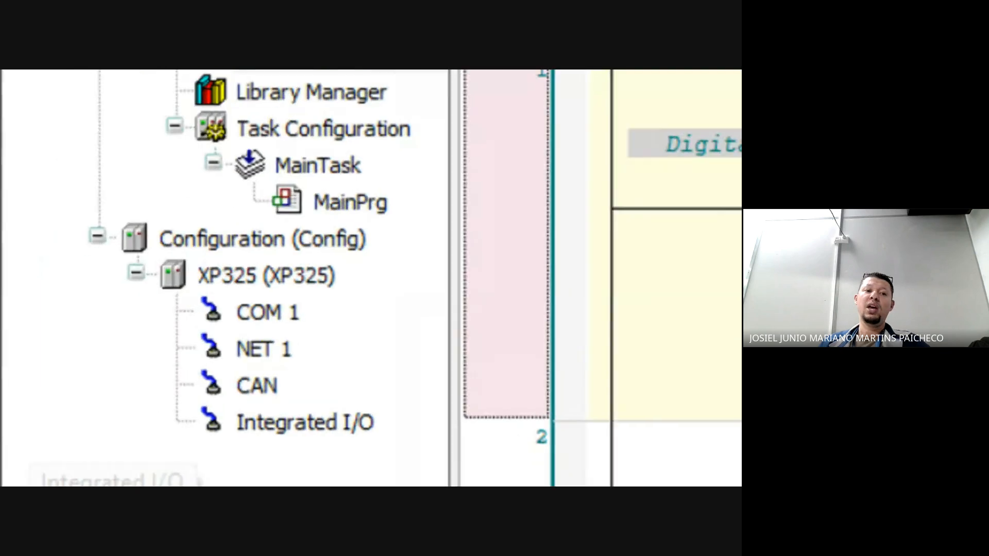
# - Open the NET 1 port's Ethernet parameters and set the IP address to 10.60.0.21 and the gateway to 10.60.0.1
pyautogui.moveTo(81, 330)
pyautogui.mouseDown()
pyautogui.moveTo(180, 328)
pyautogui.moveTo(171, 328)
pyautogui.mouseUp()
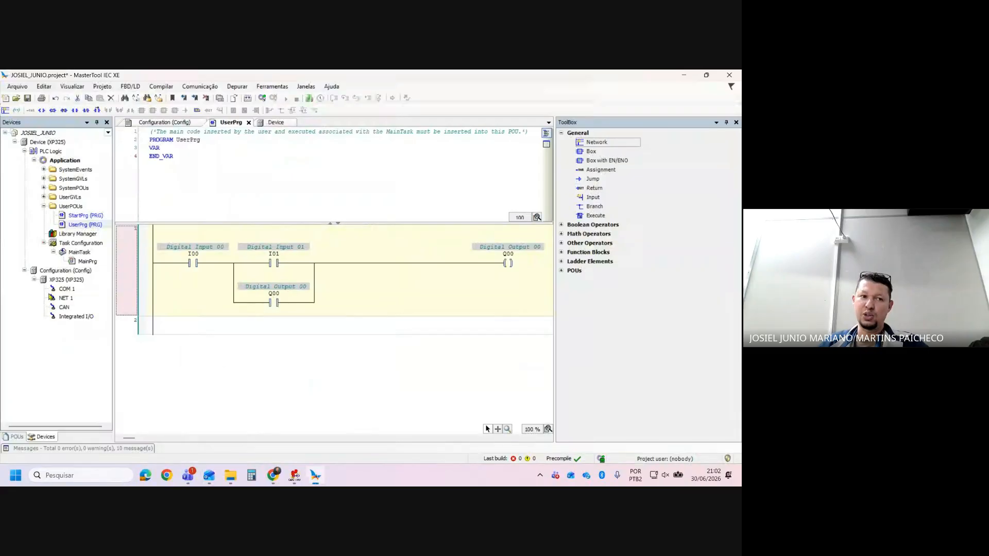
pyautogui.doubleClick(54, 299)
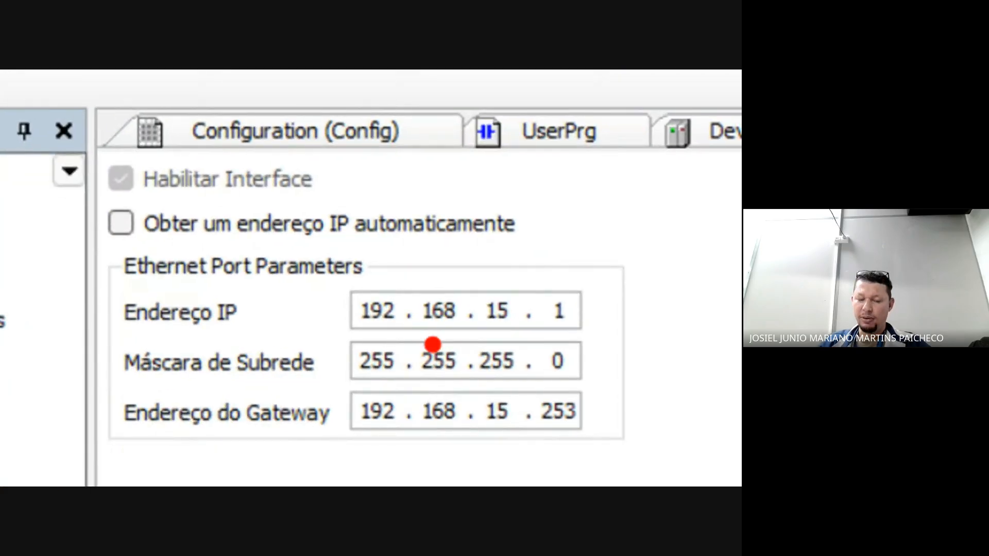
pyautogui.moveTo(236, 308); pyautogui.dragTo(311, 305)
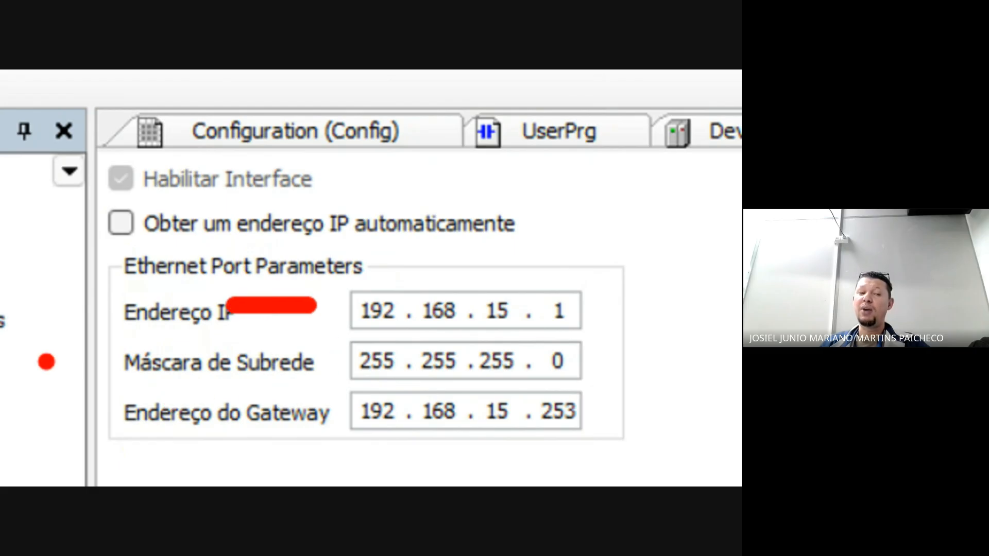
pyautogui.moveTo(37, 360); pyautogui.dragTo(108, 360)
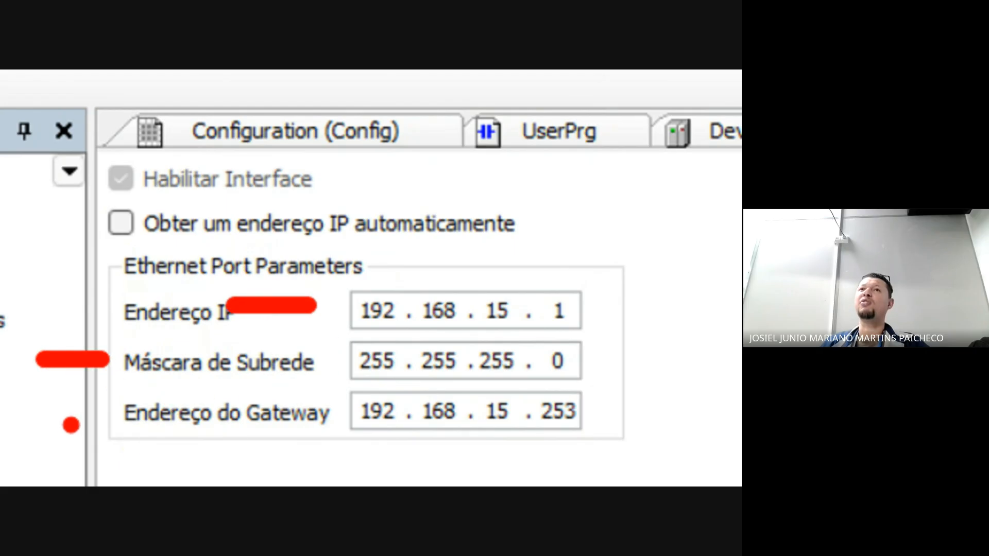
pyautogui.moveTo(22, 416); pyautogui.dragTo(106, 416)
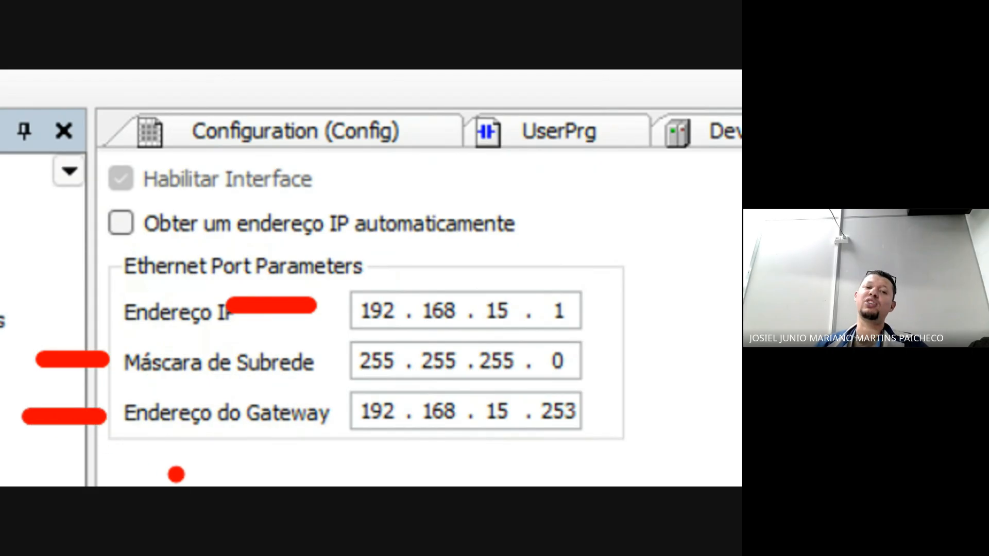
pyautogui.press('Escape')
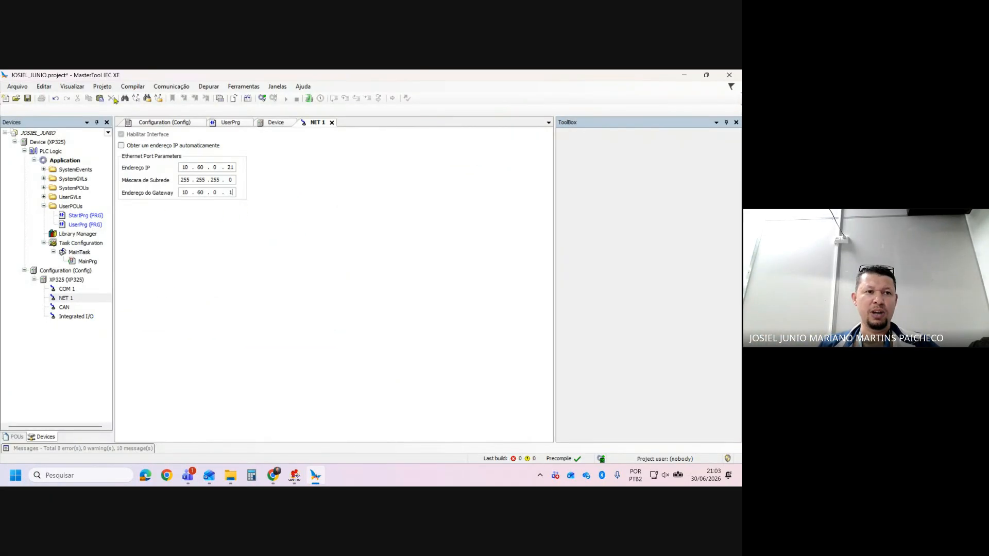
# - Save the project and compile the application
pyautogui.click(28, 98)
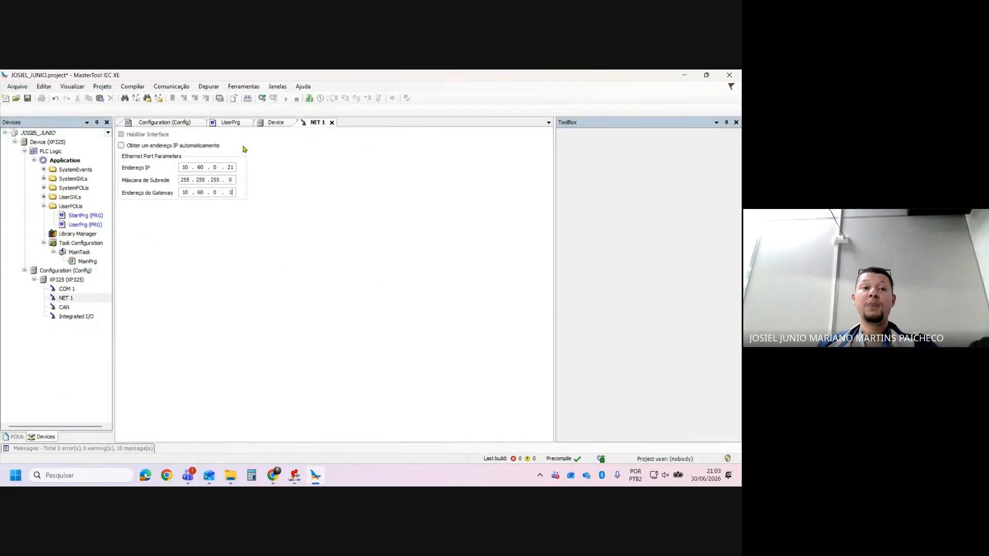
pyautogui.click(28, 97)
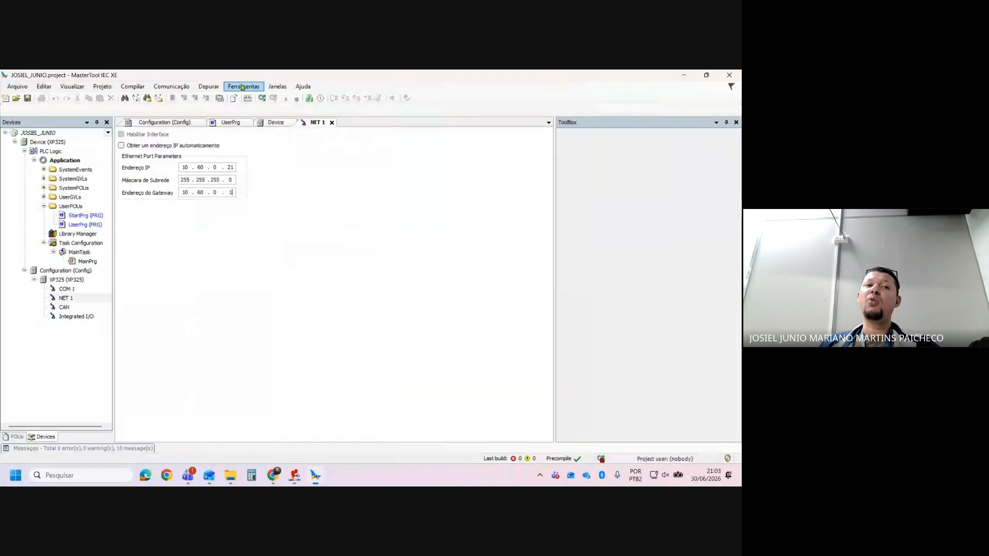
pyautogui.click(247, 98)
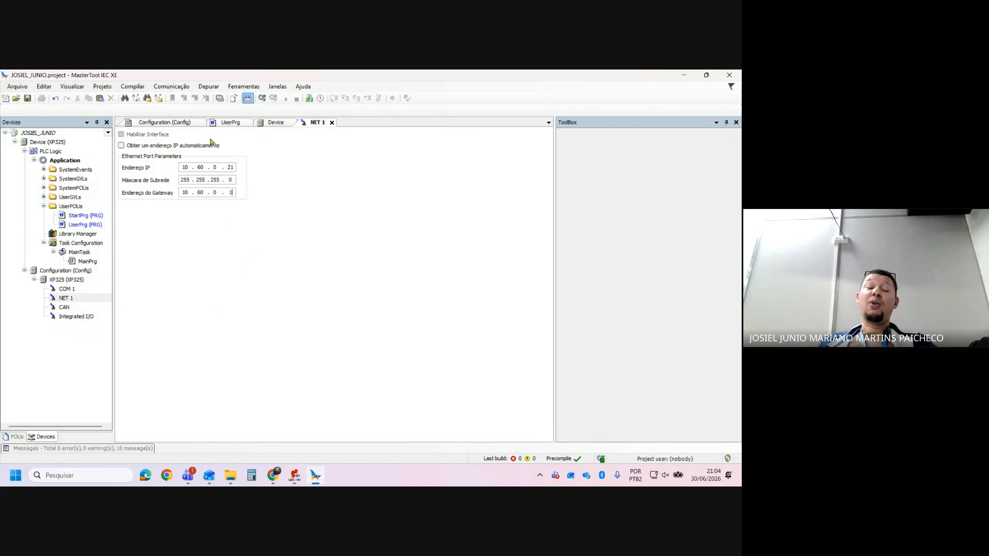
# - Open the UserPrg ladder program and log in to XP325_10.60.0.21 through Easy Connection, confirming the login to that node
pyautogui.click(227, 125)
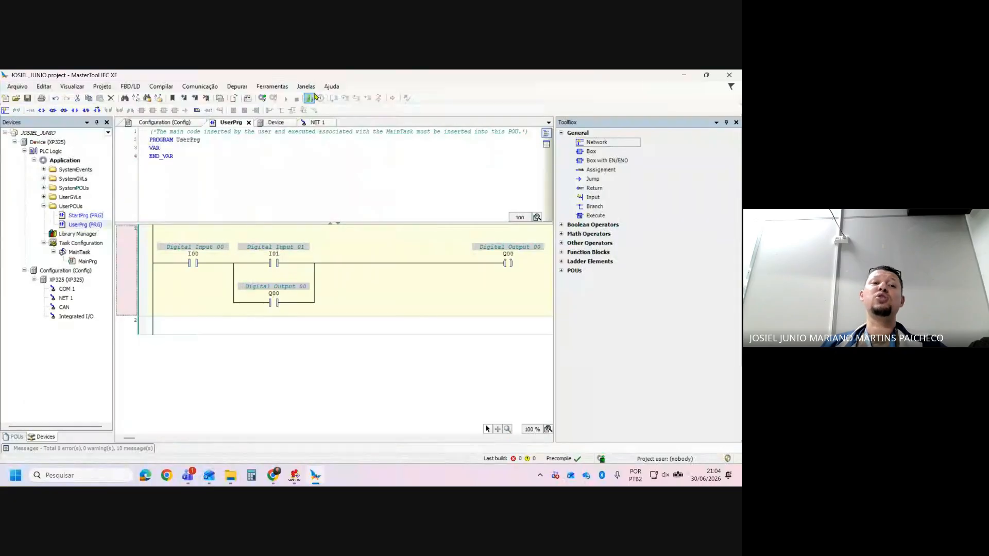
pyautogui.click(310, 97)
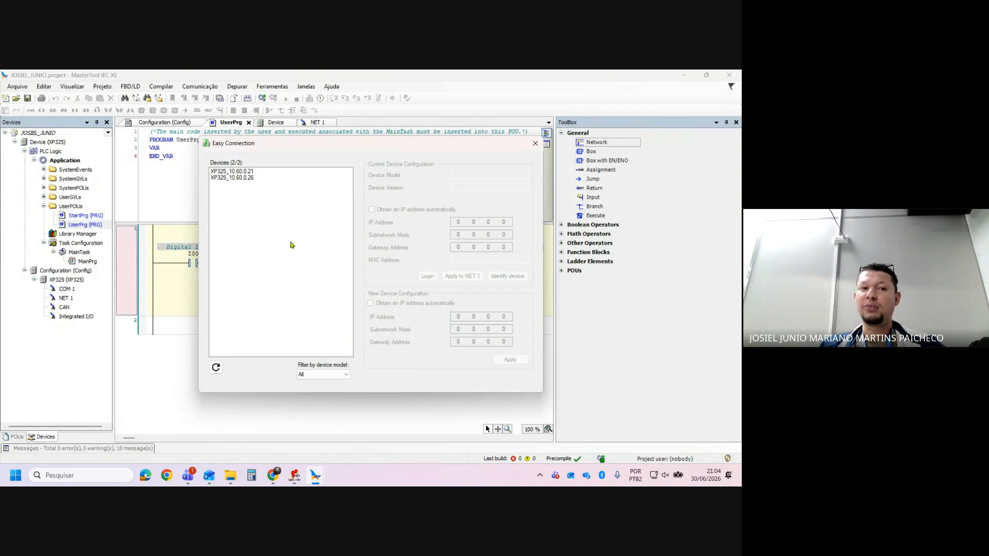
pyautogui.click(247, 172)
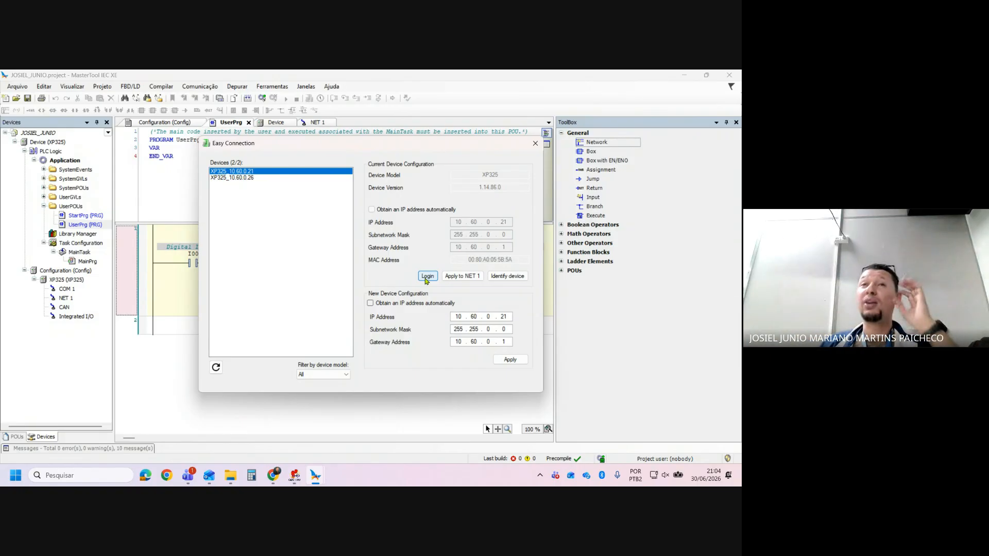
pyautogui.click(427, 276)
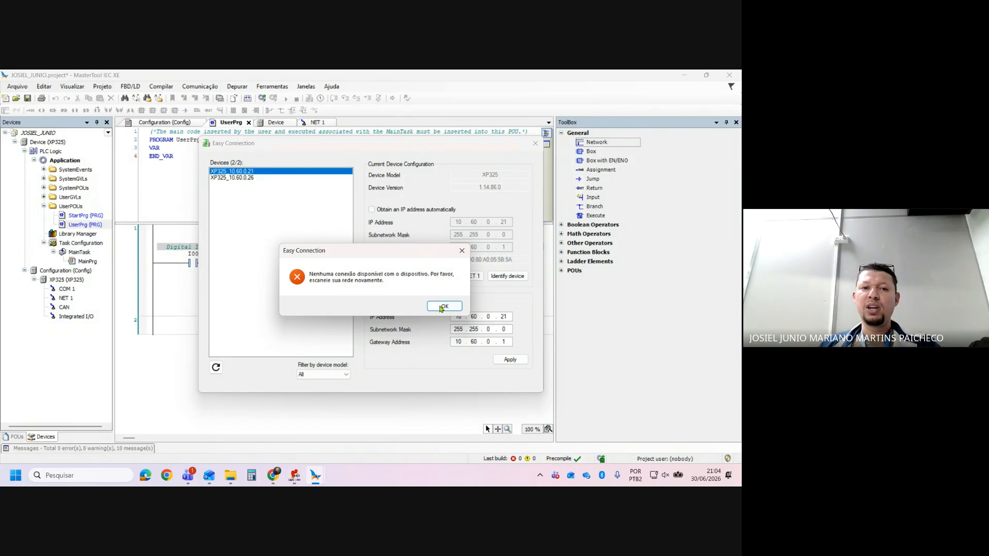
pyautogui.click(443, 307)
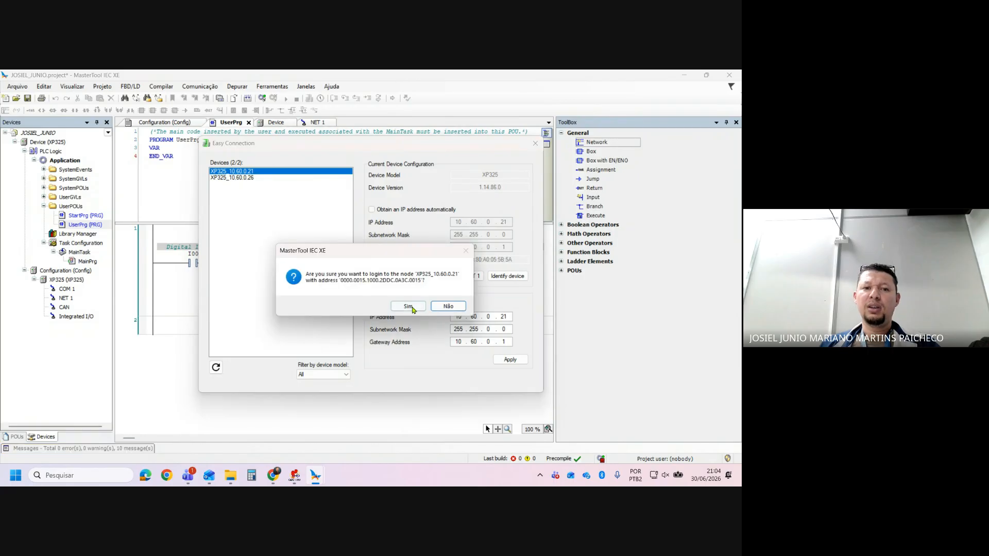
pyautogui.click(412, 306)
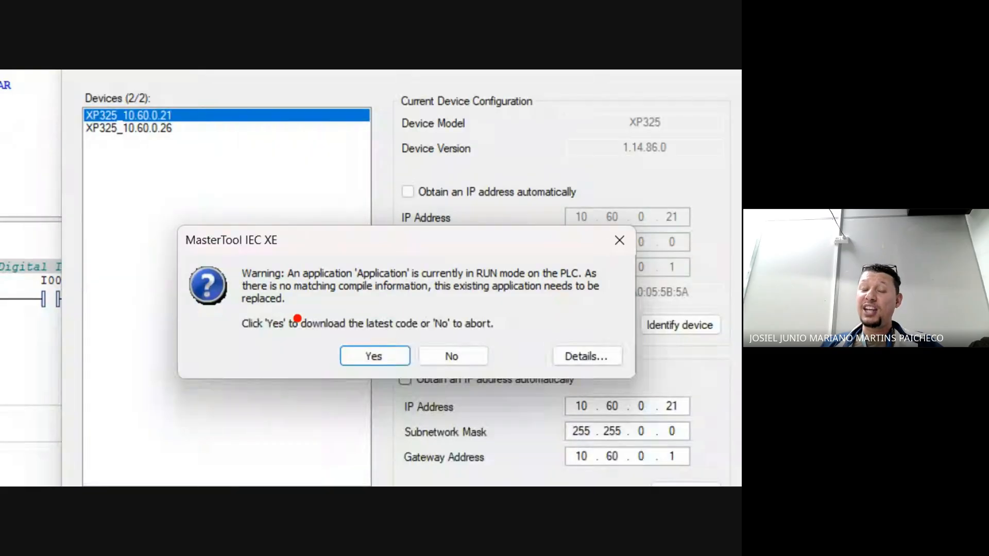
# - Download the latest application code to the PLC together with the source, close Easy Connection and agree to save the project
pyautogui.moveTo(234, 311); pyautogui.dragTo(513, 338)
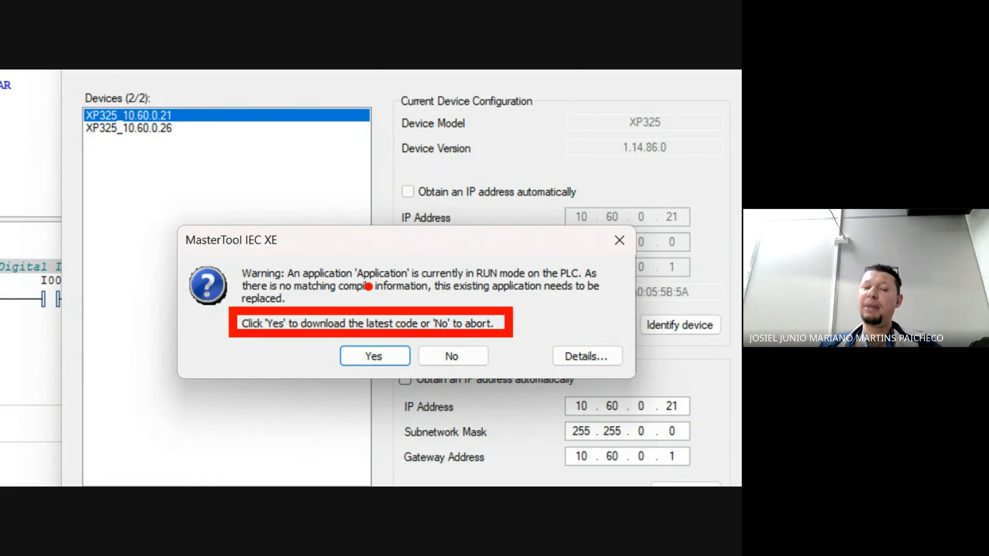
pyautogui.press('Escape')
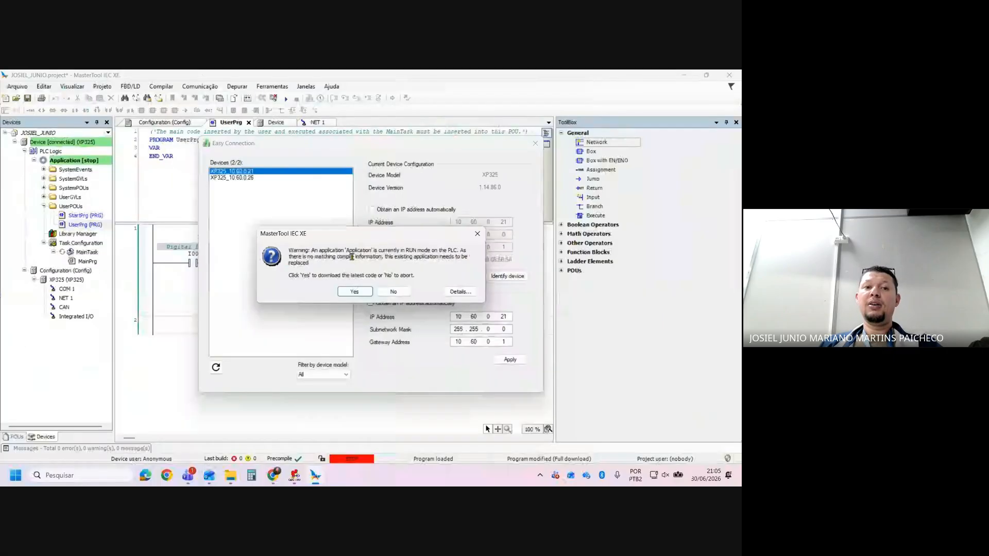
pyautogui.click(362, 295)
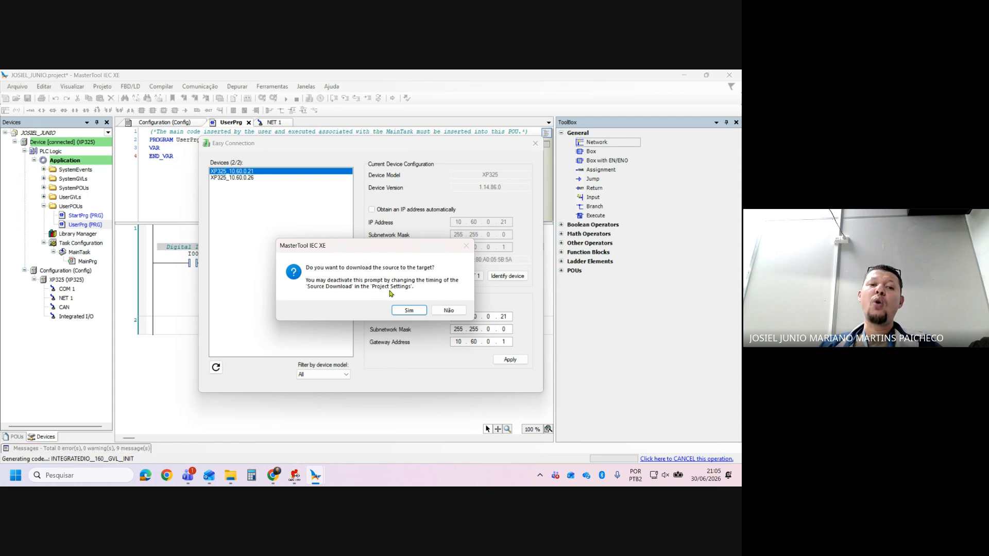
pyautogui.click(409, 311)
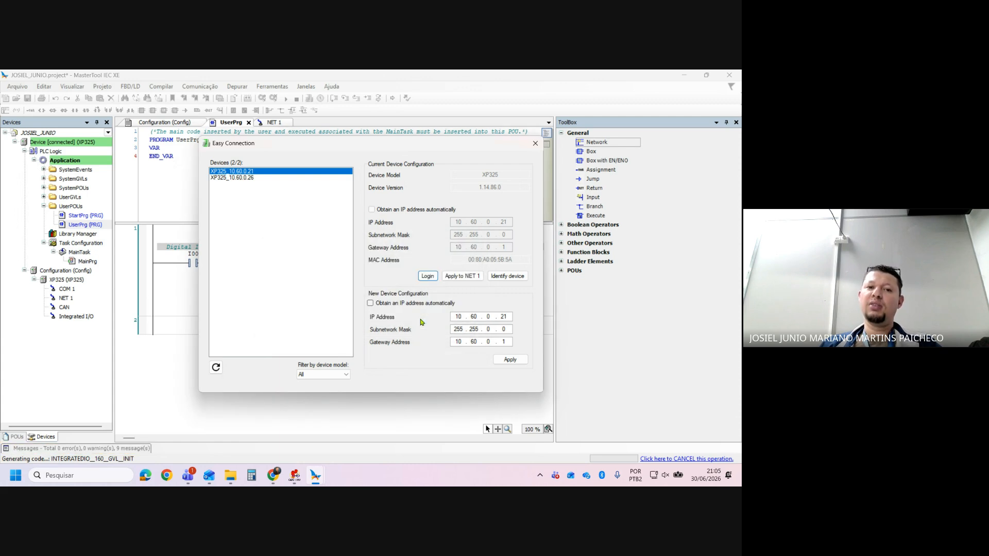
pyautogui.click(535, 144)
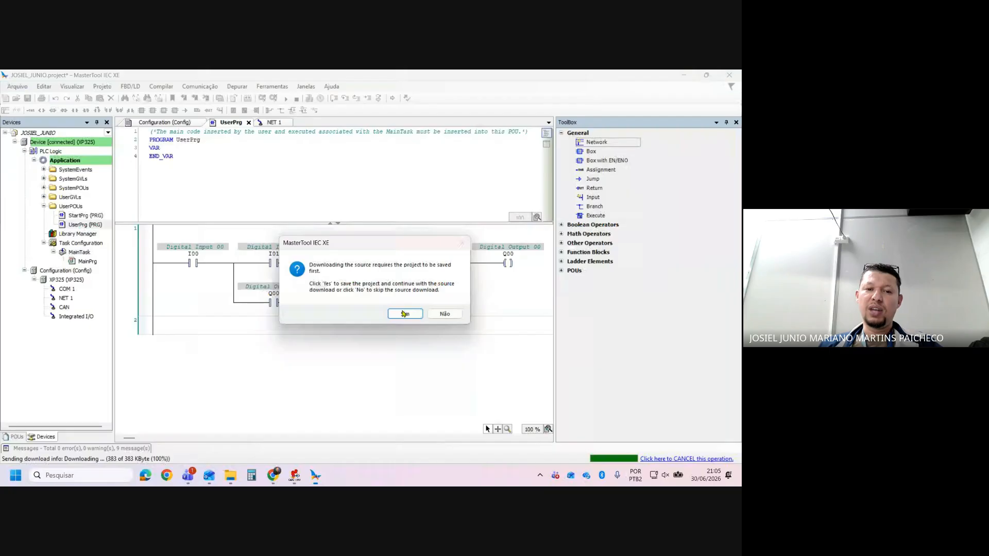
pyautogui.click(407, 344)
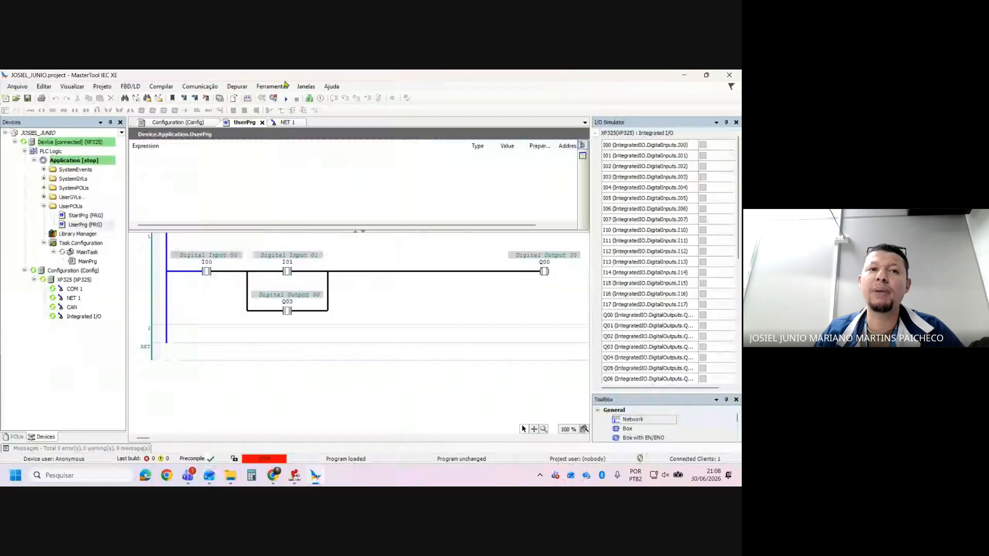
# - Start the downloaded application on the PLC and confirm the Start operation
pyautogui.click(285, 99)
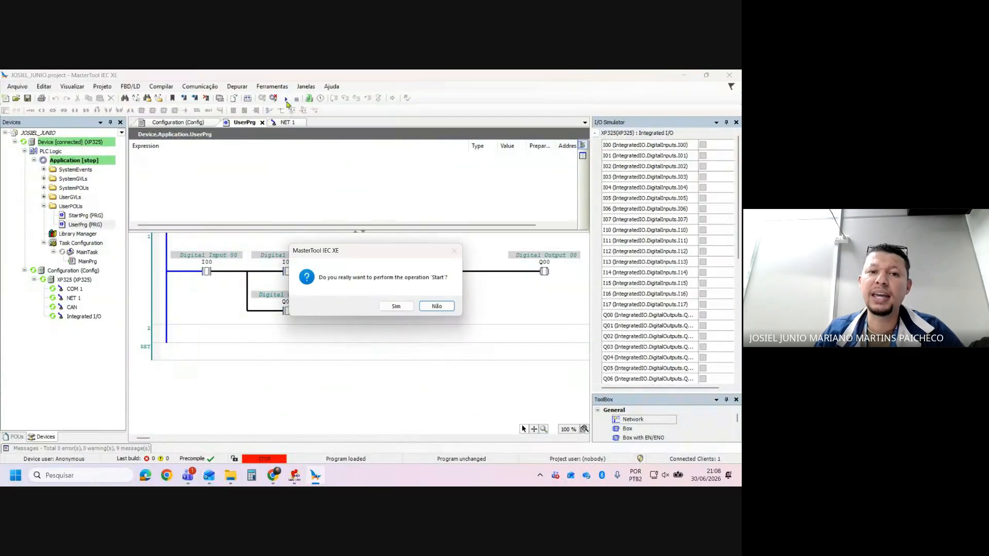
pyautogui.click(397, 307)
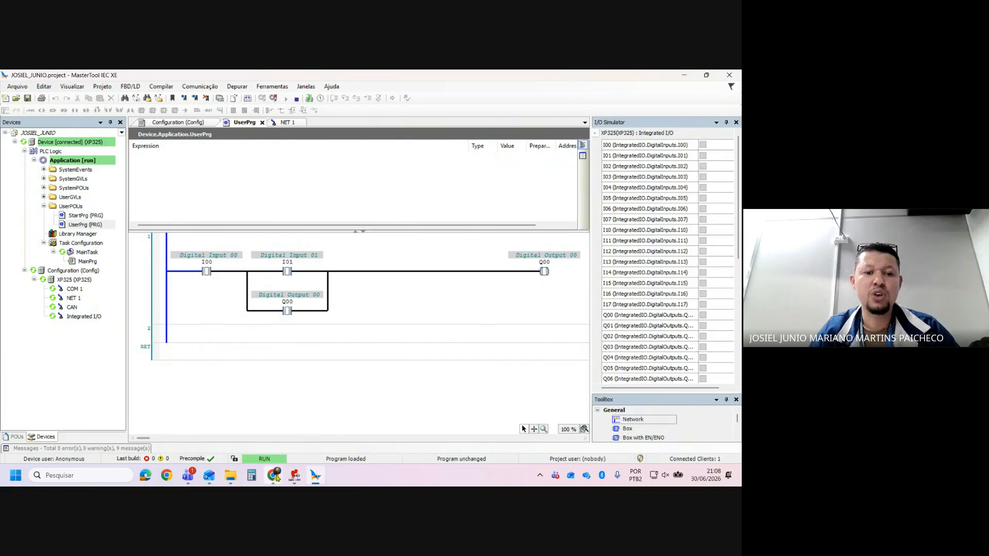
# - Switch to the Google Meet call in Chrome
pyautogui.moveTo(275, 483)
pyautogui.click(227, 435)
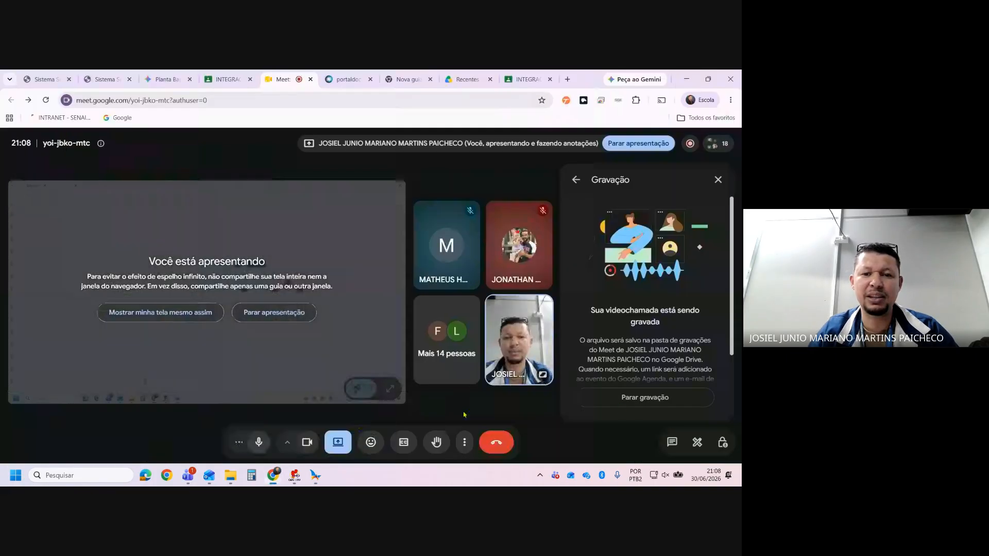